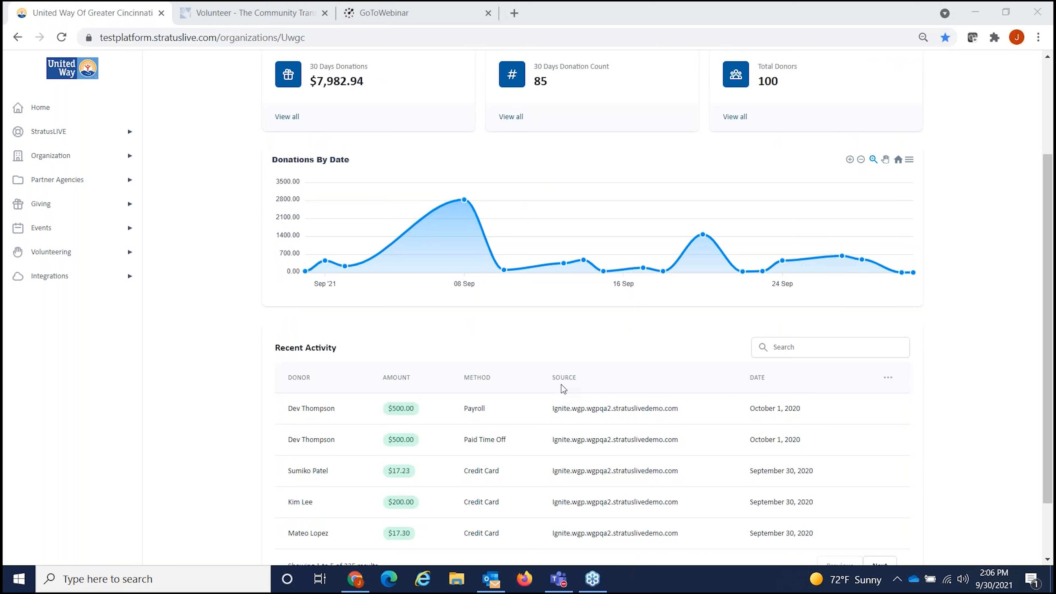
# Step: Review donation totals over 90 days and 1 year with source All, then open the Volunteer Dashboard
pyautogui.scroll(3, 564, 388)
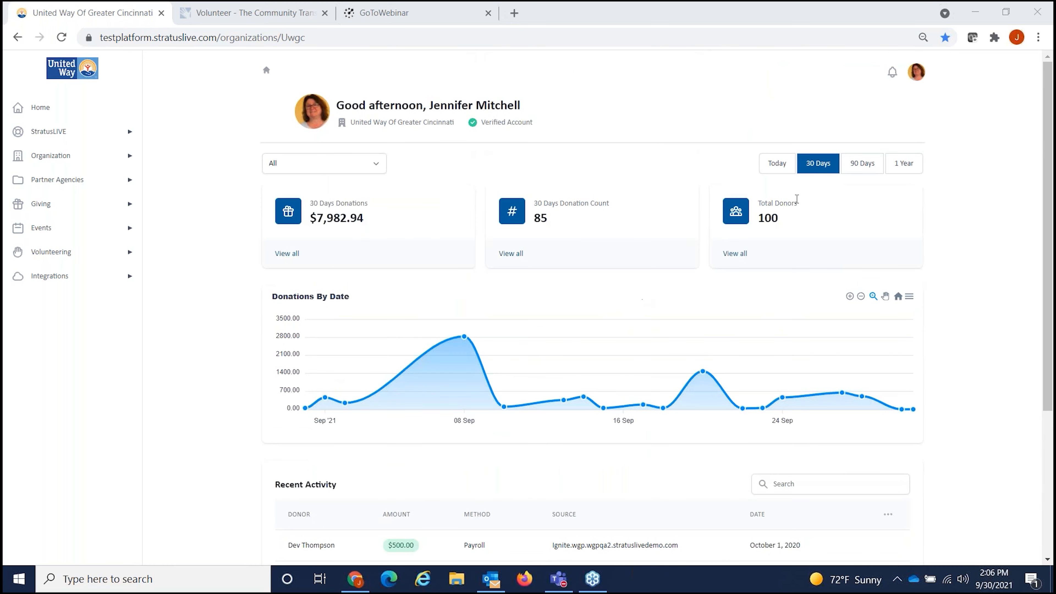
pyautogui.click(864, 167)
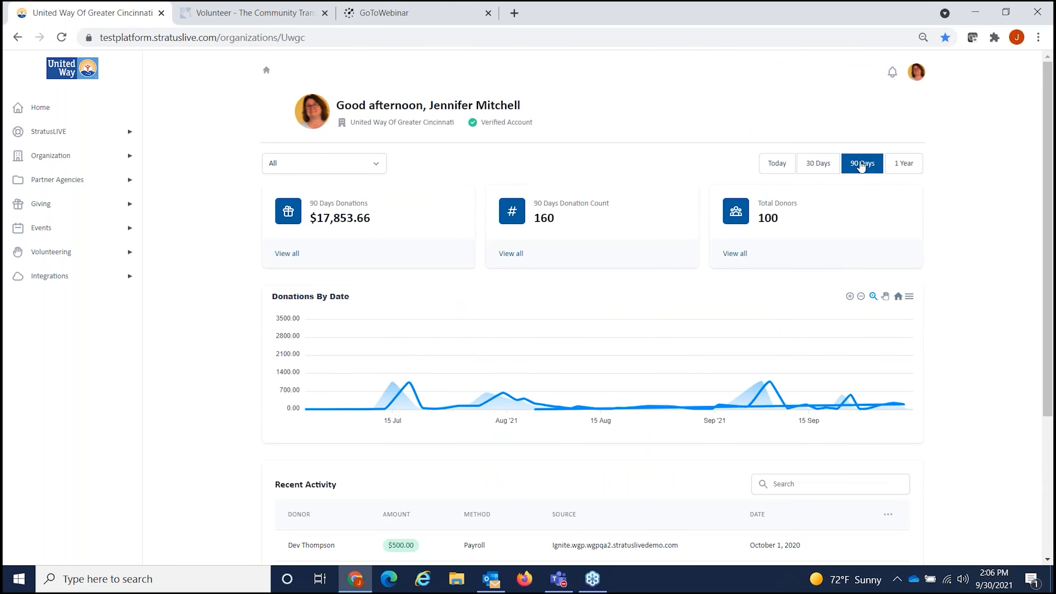
pyautogui.click(899, 163)
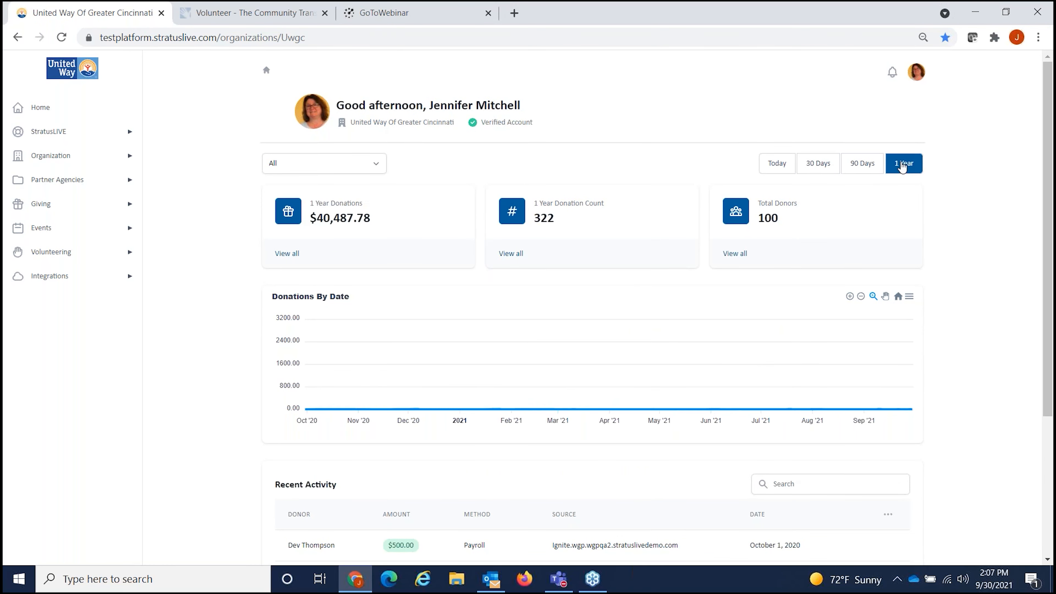
pyautogui.click(364, 168)
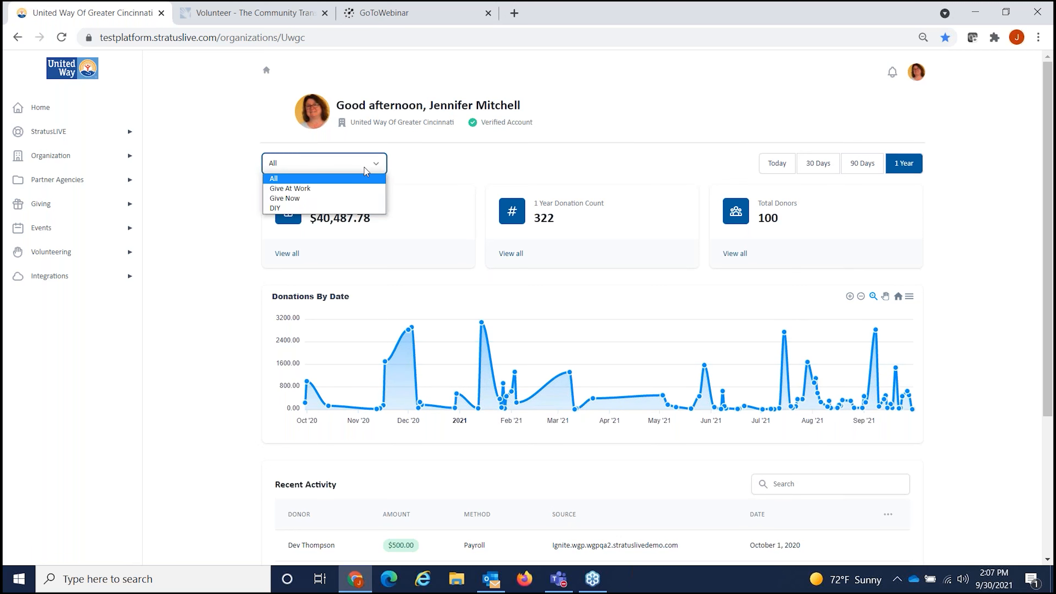
pyautogui.click(364, 168)
pyautogui.click(133, 254)
pyautogui.click(48, 278)
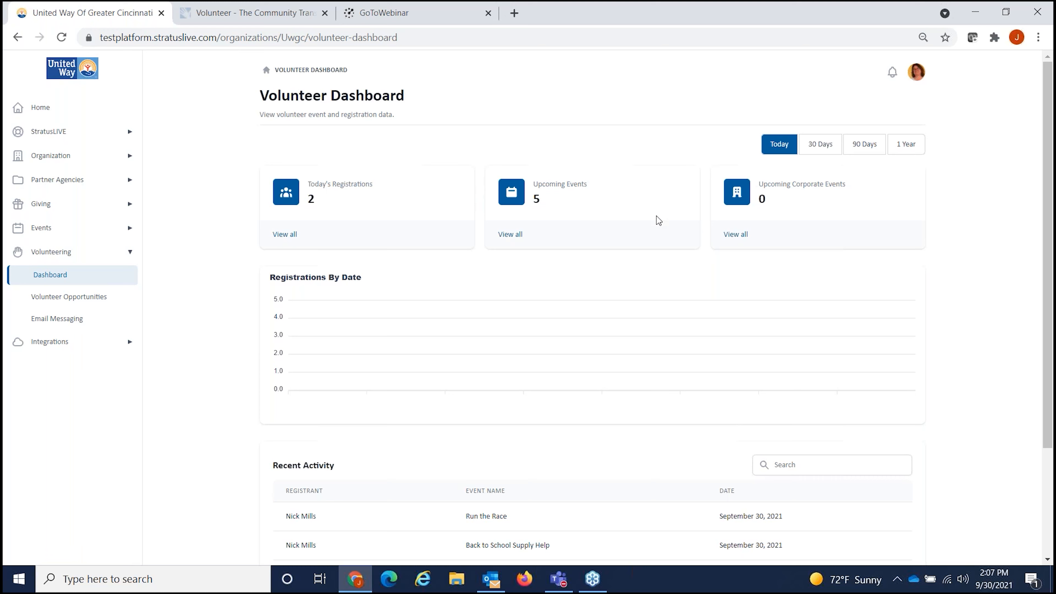
# Step: Switch the Volunteer Dashboard through 30 days, 90 days and 1 year, and review Recent Activity
pyautogui.click(827, 150)
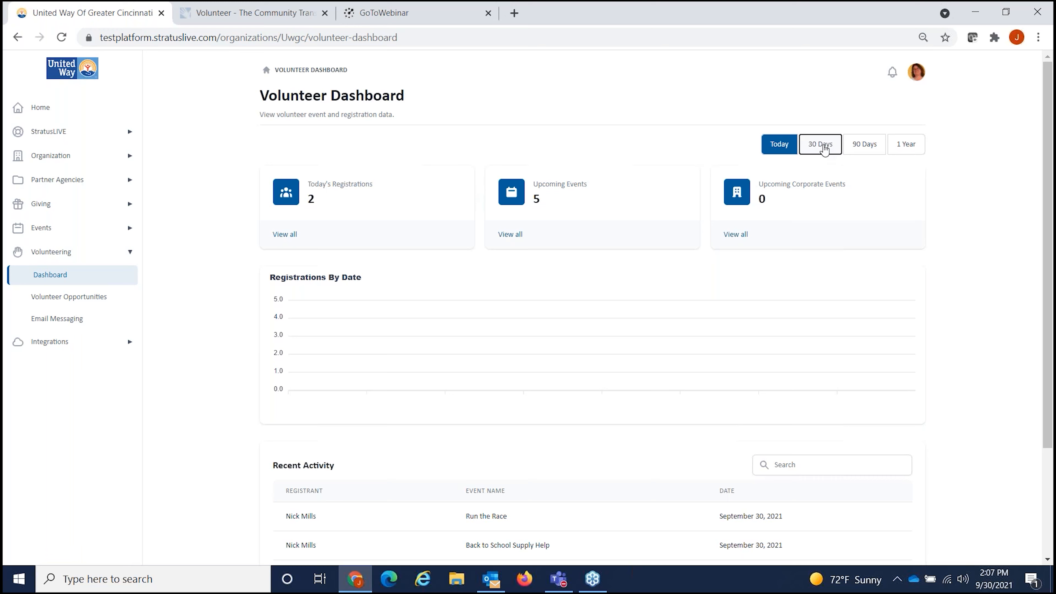
pyautogui.click(871, 152)
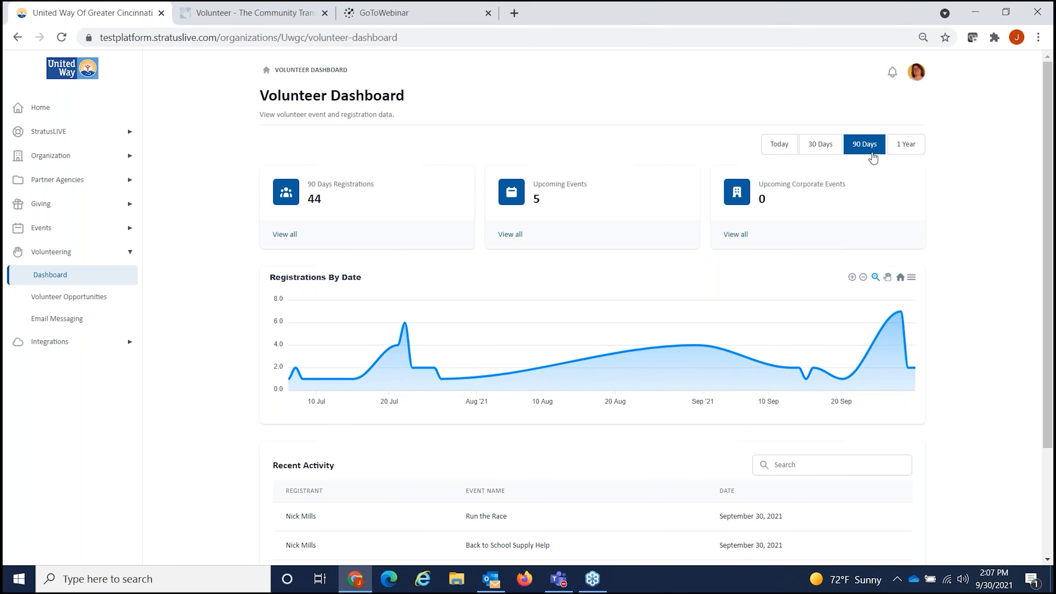
pyautogui.click(901, 154)
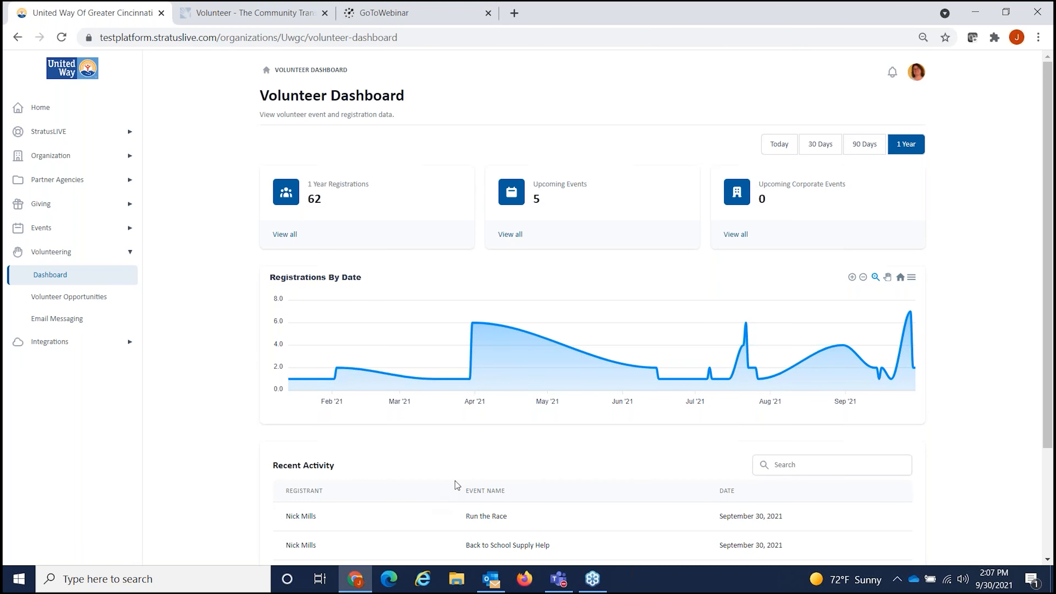
pyautogui.scroll(-3, 454, 481)
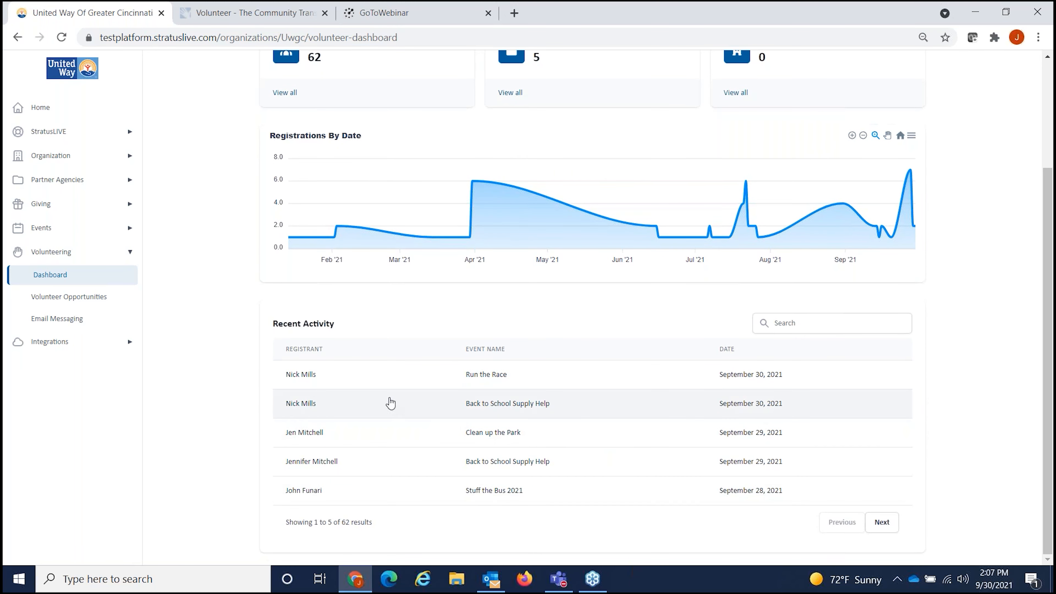
pyautogui.scroll(1, 433, 372)
pyautogui.scroll(2, 432, 373)
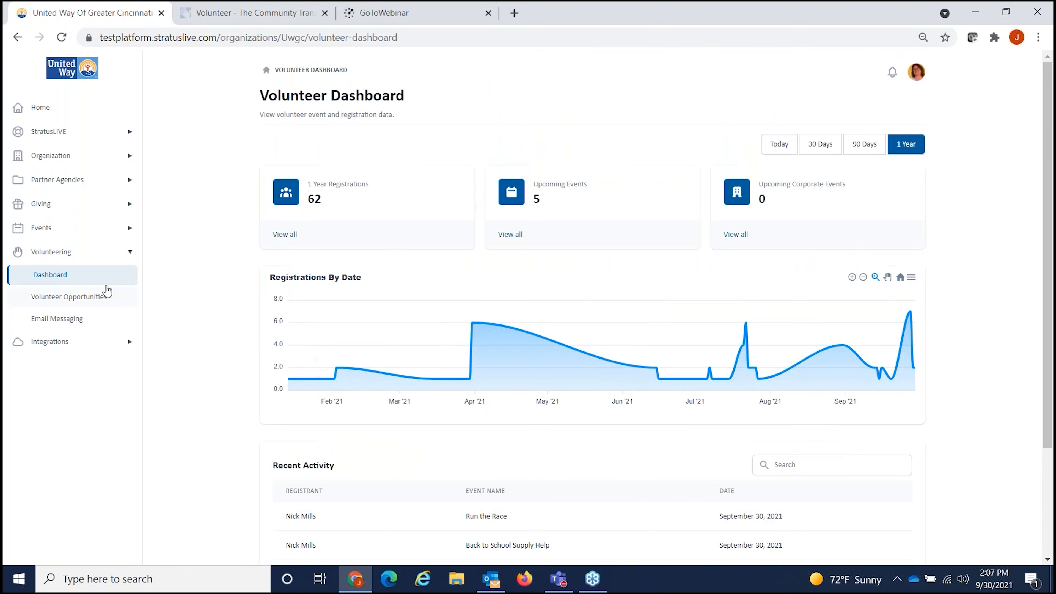
# Step: Open the Run the Race opportunity from the Volunteer Opportunities list
pyautogui.click(83, 297)
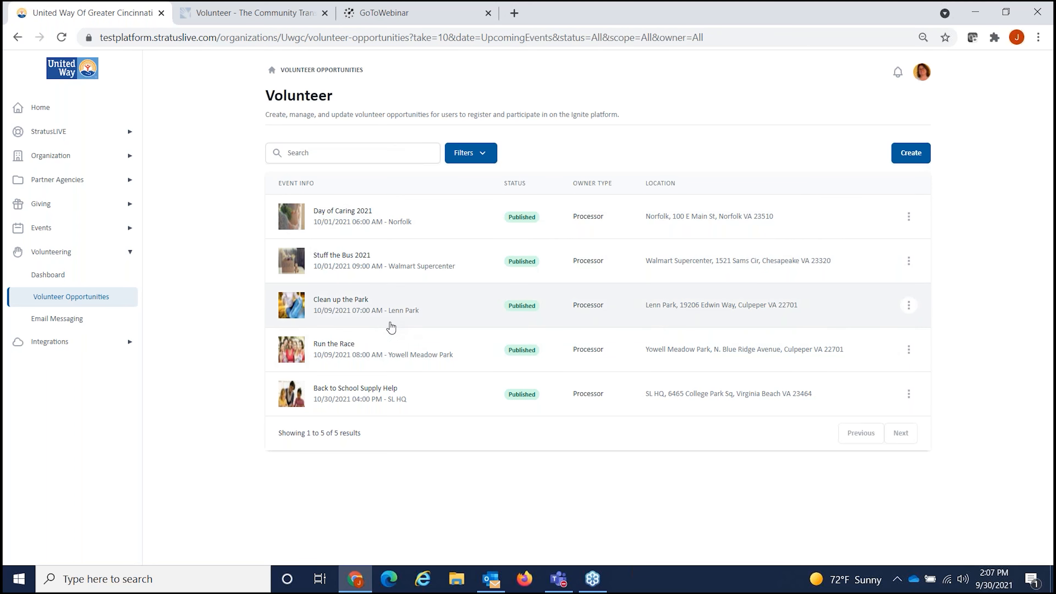
pyautogui.click(293, 356)
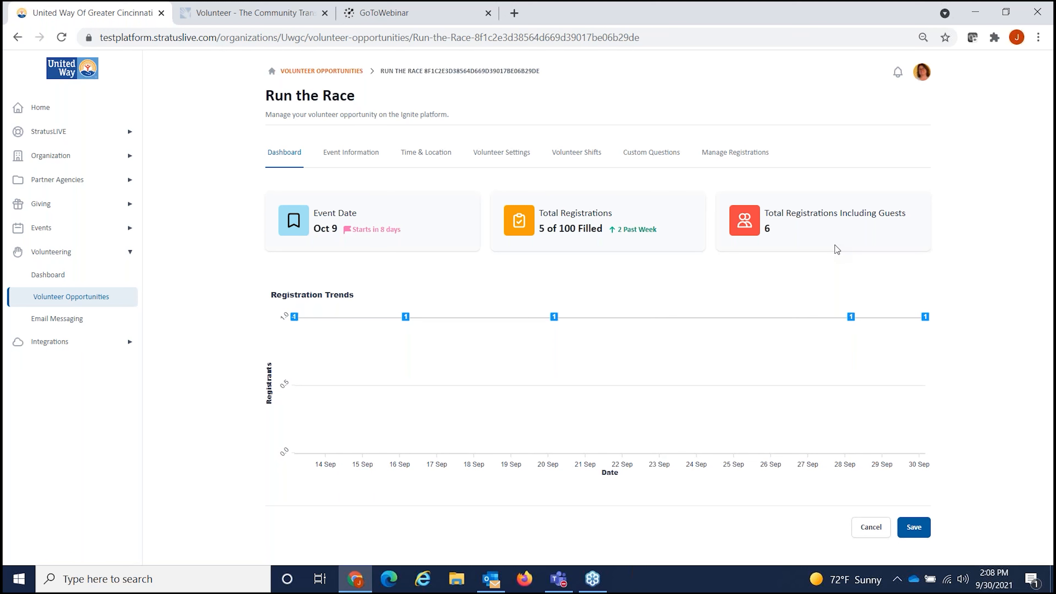
# Step: Add the line 'We can add additional information, etc' to Run the Race's description, save, and view Time & Location
pyautogui.click(358, 159)
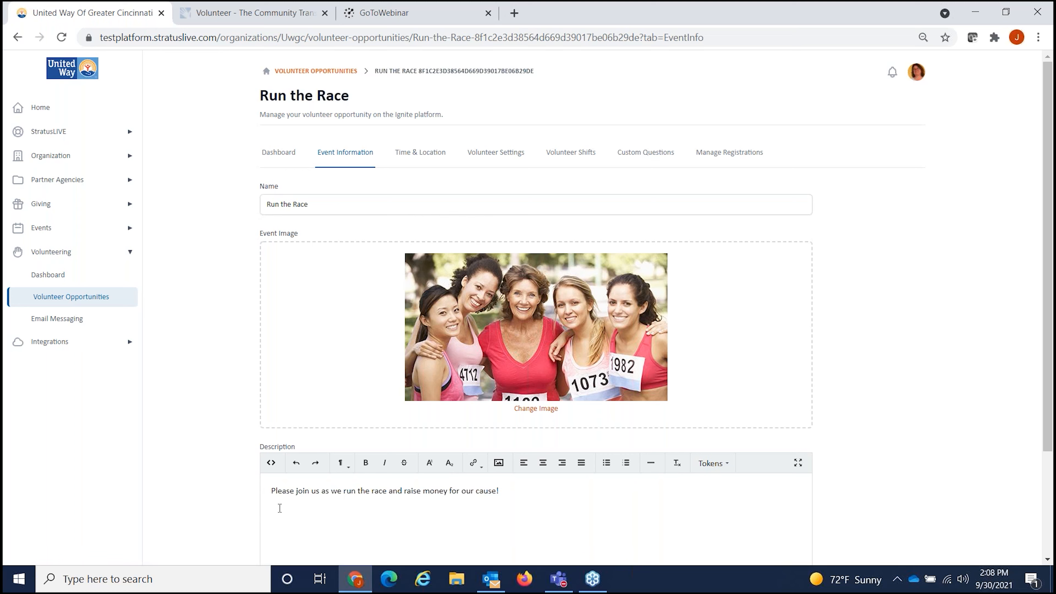
pyautogui.click(534, 492)
pyautogui.press('Return')
pyautogui.write('We can add additional informati')
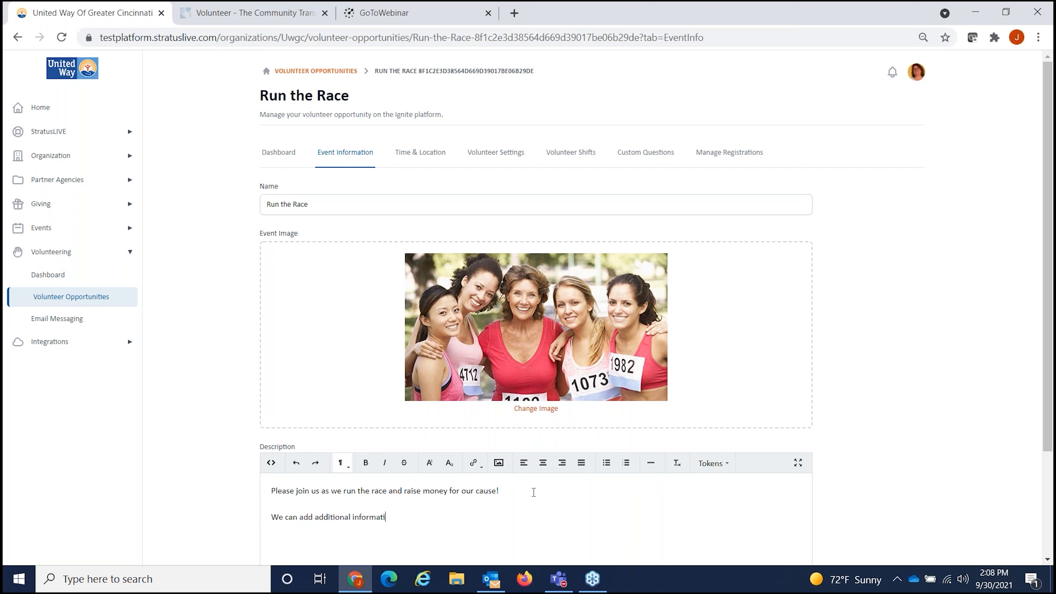
pyautogui.write('on, etc')
pyautogui.scroll(-3, 721, 494)
pyautogui.click(908, 541)
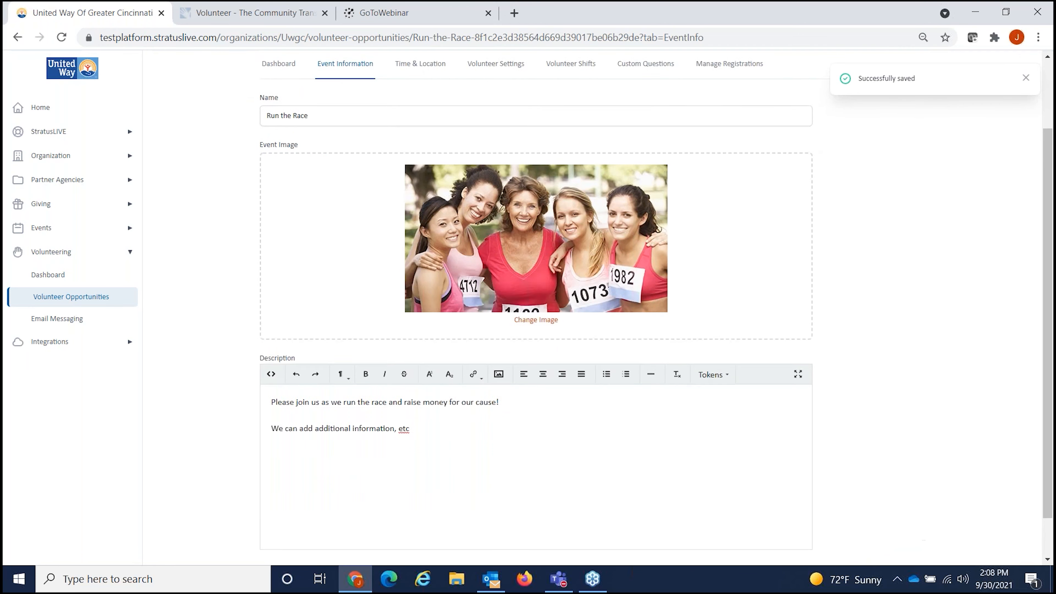
pyautogui.click(410, 159)
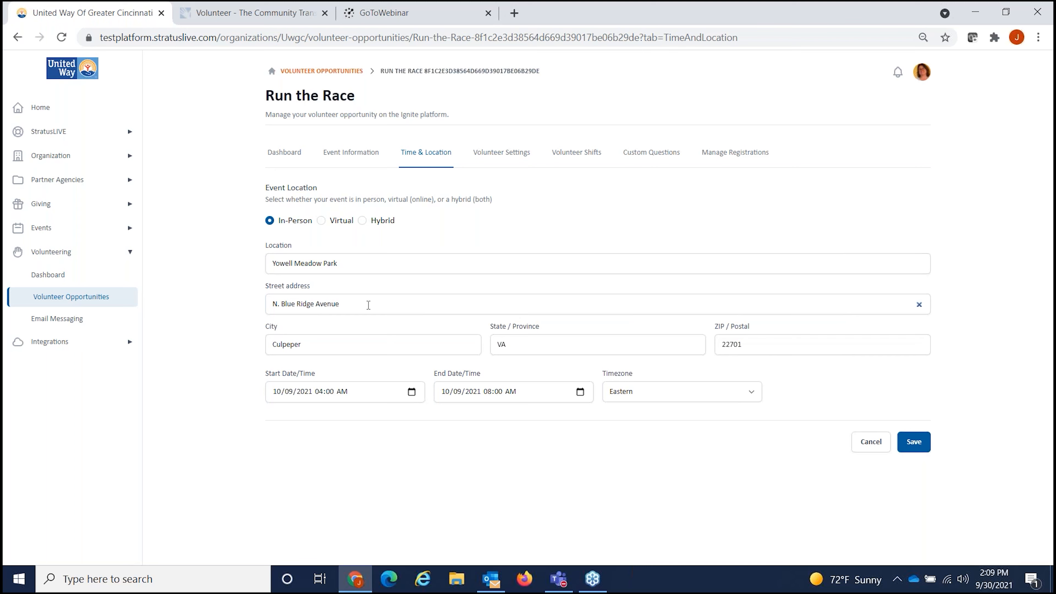
# Step: Set Run the Race to have volunteer shifts (Yes), then view its Custom Questions
pyautogui.click(510, 153)
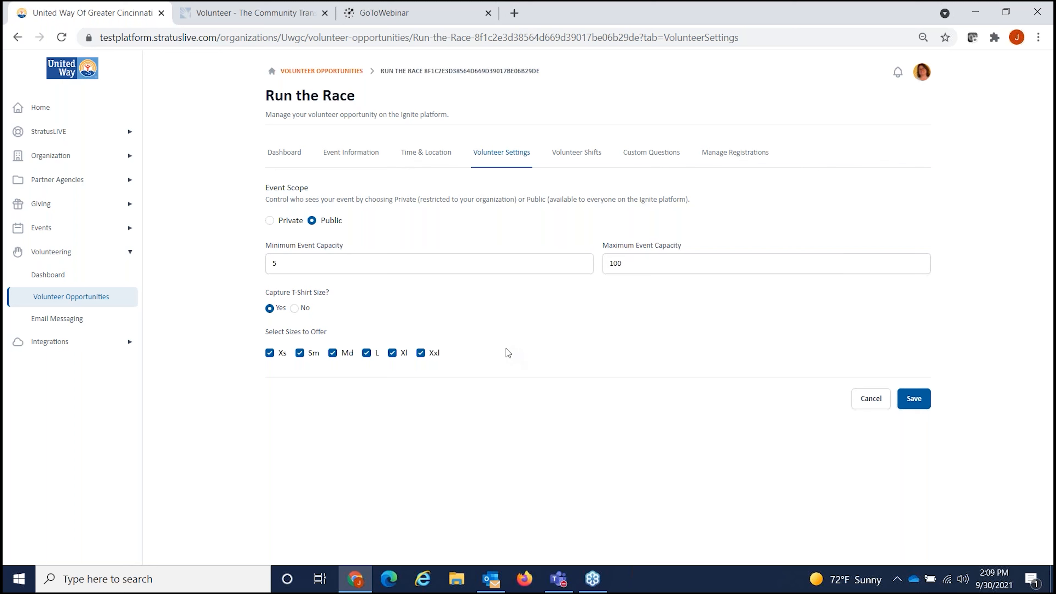
pyautogui.click(576, 153)
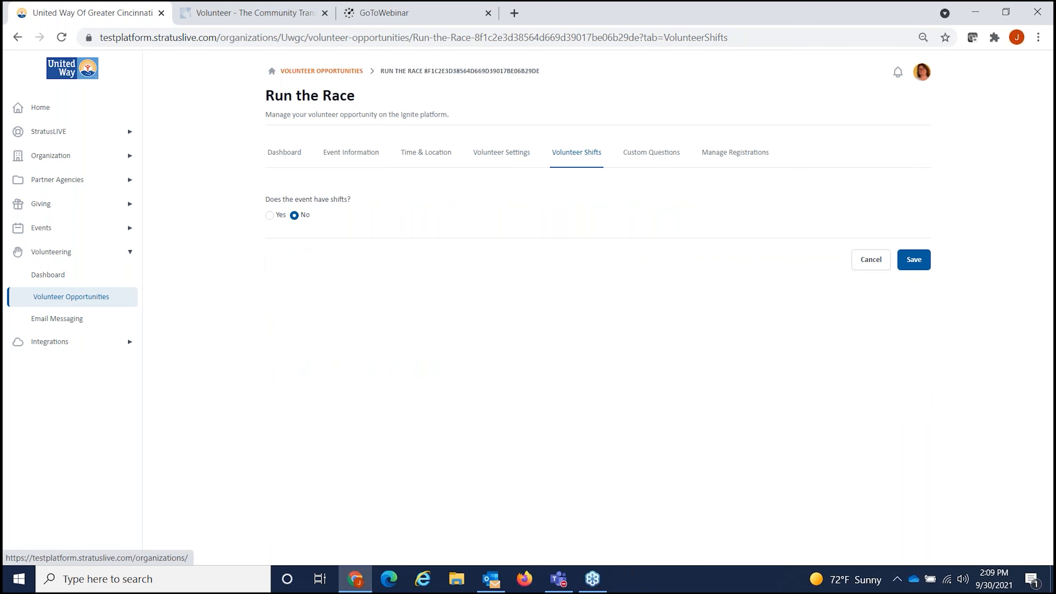
pyautogui.click(268, 215)
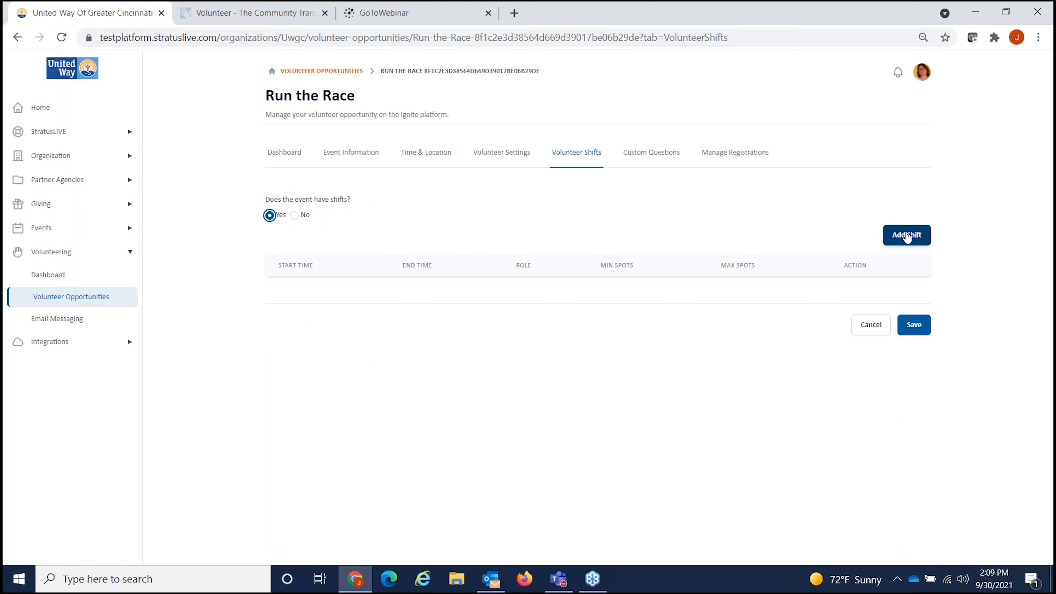
pyautogui.click(653, 157)
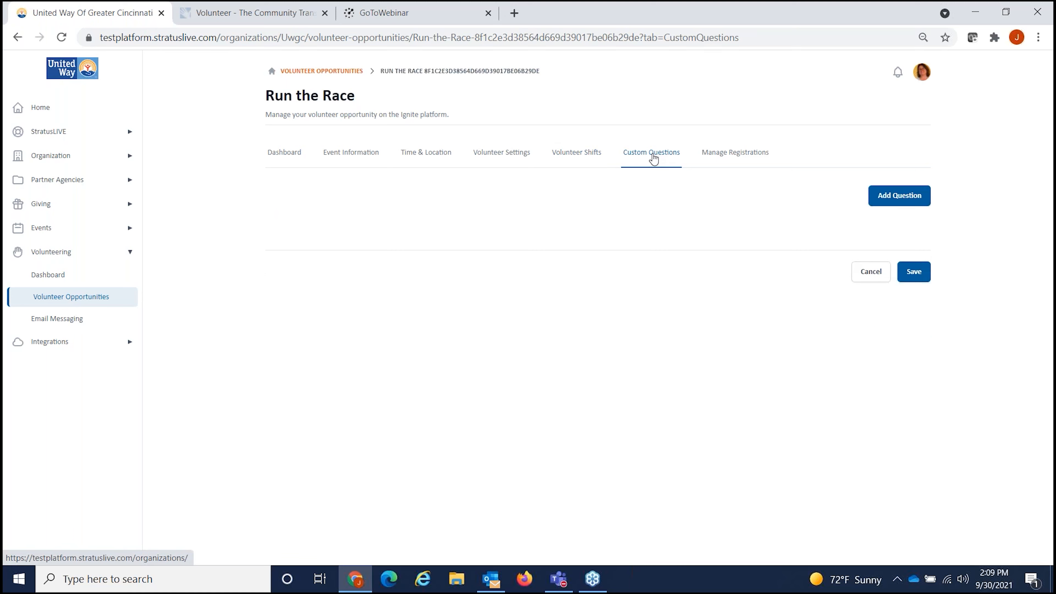
# Step: Start a custom question to browse question types, discard it, then view Run the Race's registrations
pyautogui.click(878, 204)
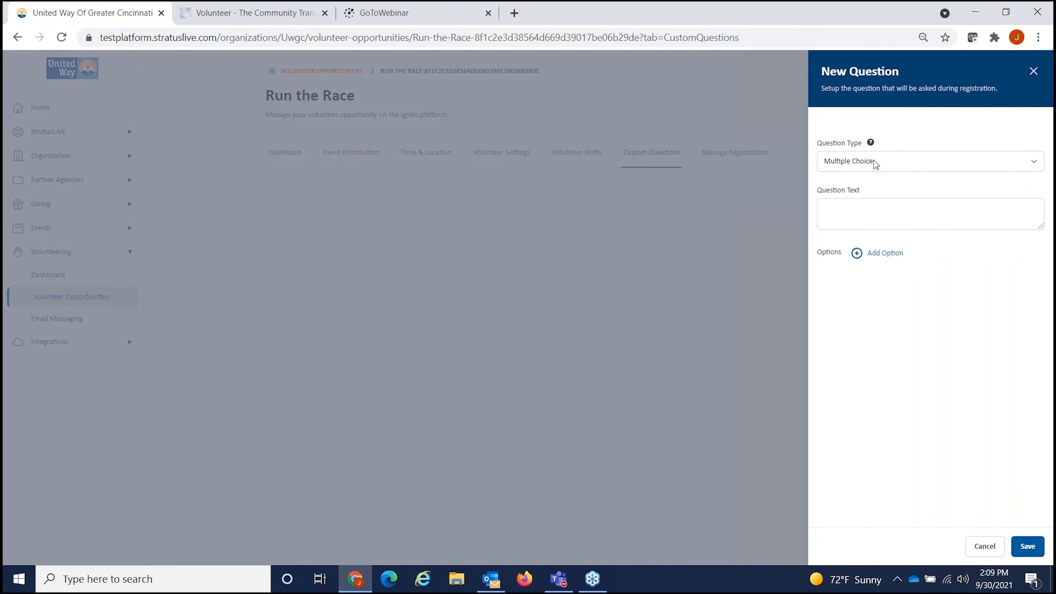
pyautogui.click(890, 162)
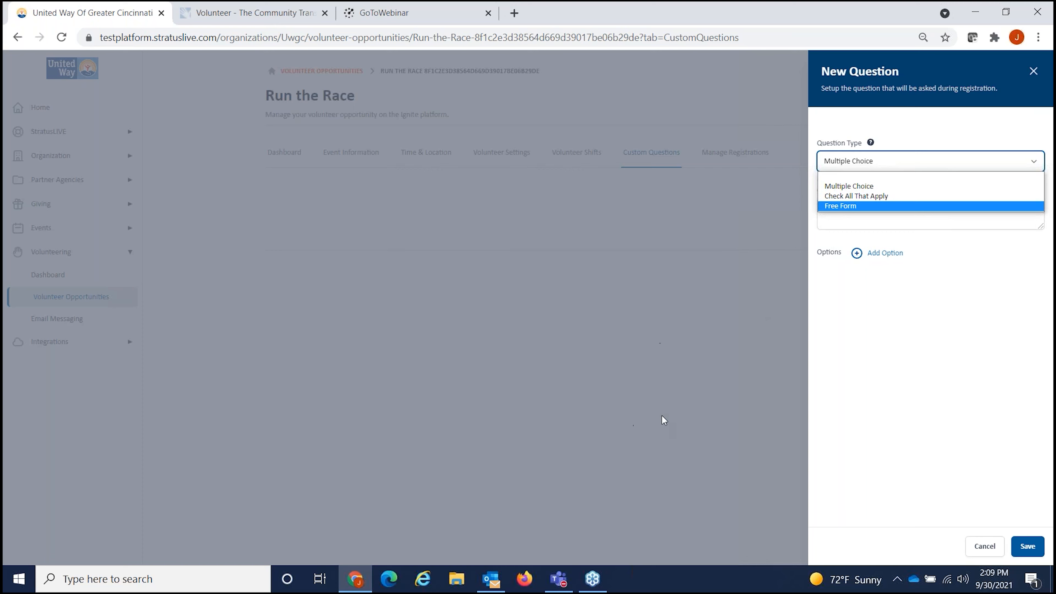
pyautogui.click(984, 546)
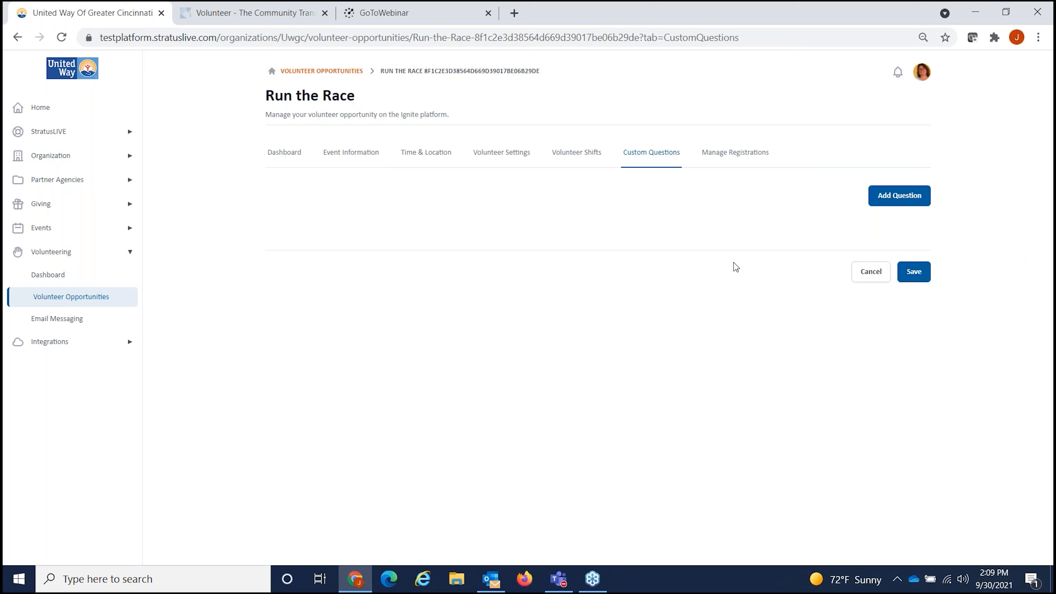
pyautogui.click(729, 159)
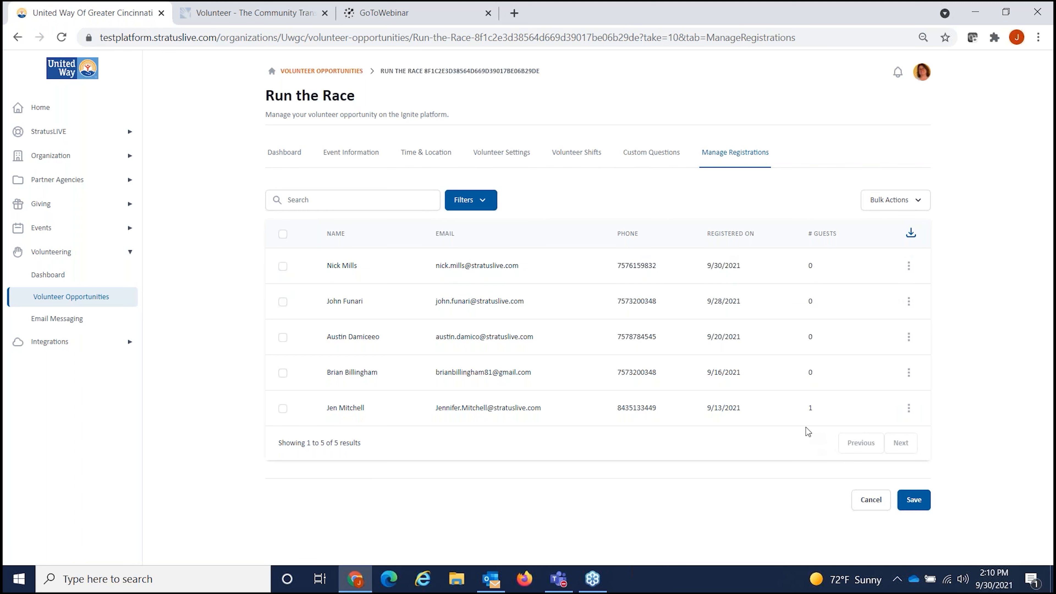
# Step: Draft an email to all five registrants and browse its tokens, cancel it, then go to Email Messaging
pyautogui.click(282, 234)
pyautogui.click(895, 208)
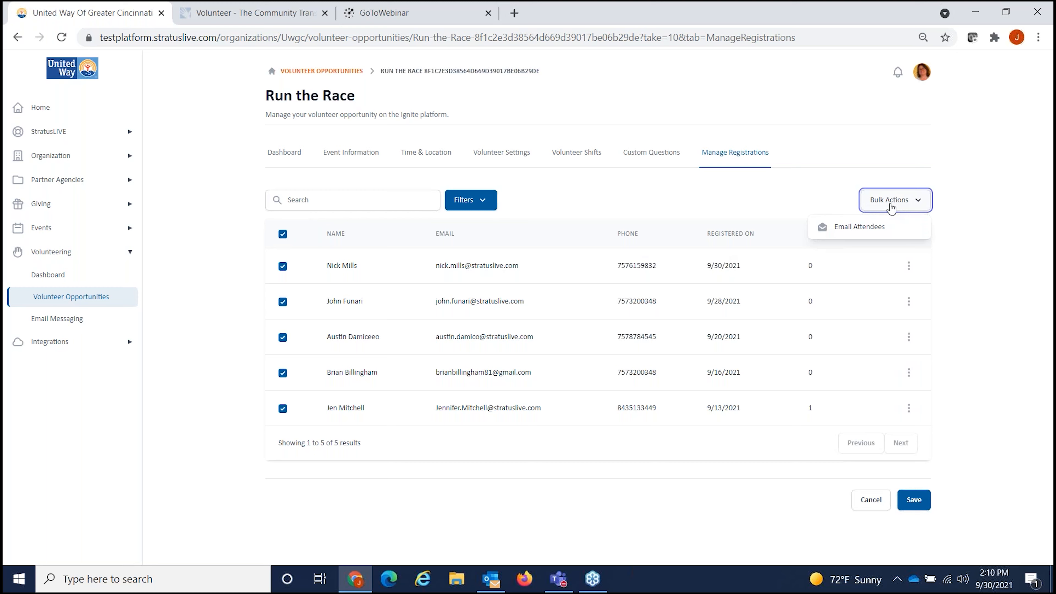
pyautogui.click(857, 233)
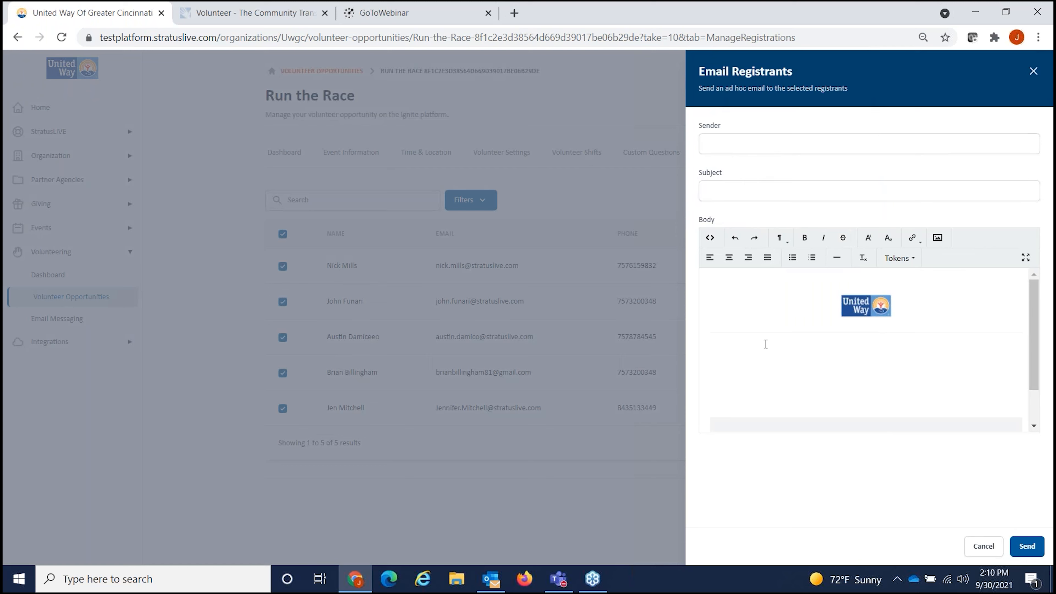
pyautogui.click(898, 261)
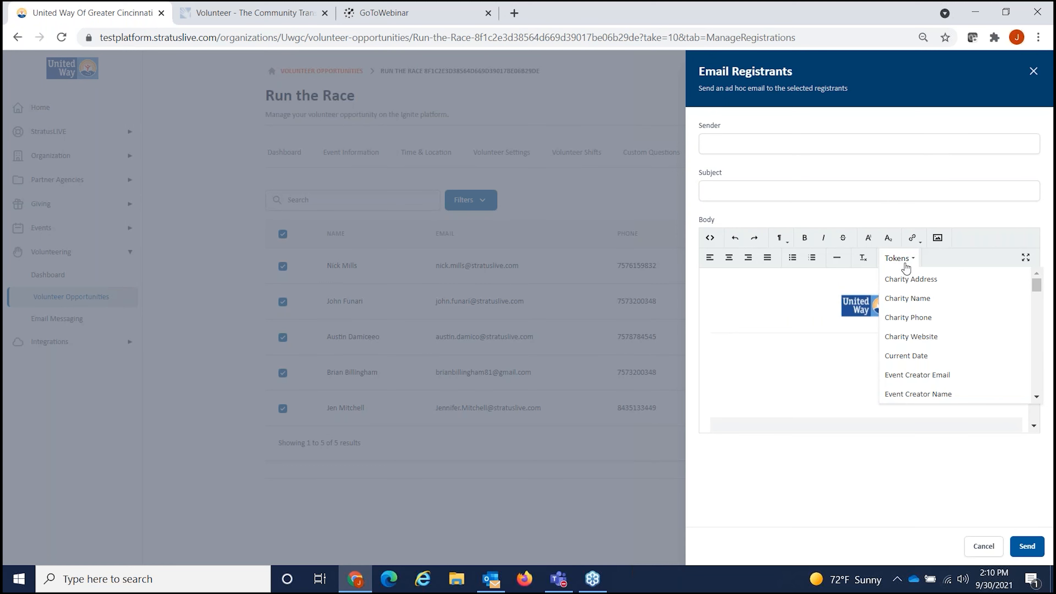
pyautogui.scroll(-5, 963, 378)
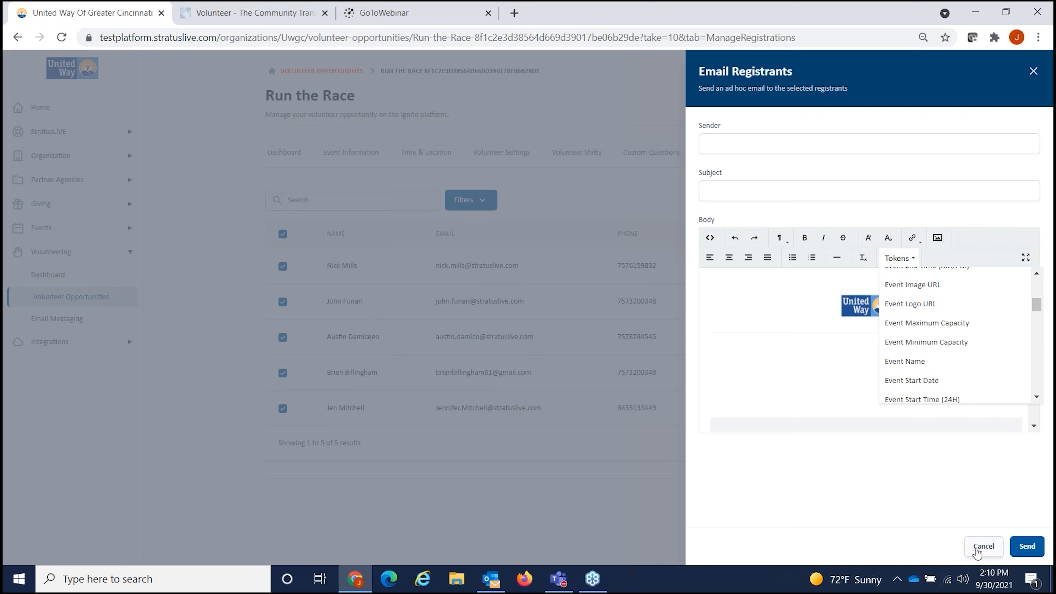
pyautogui.click(977, 552)
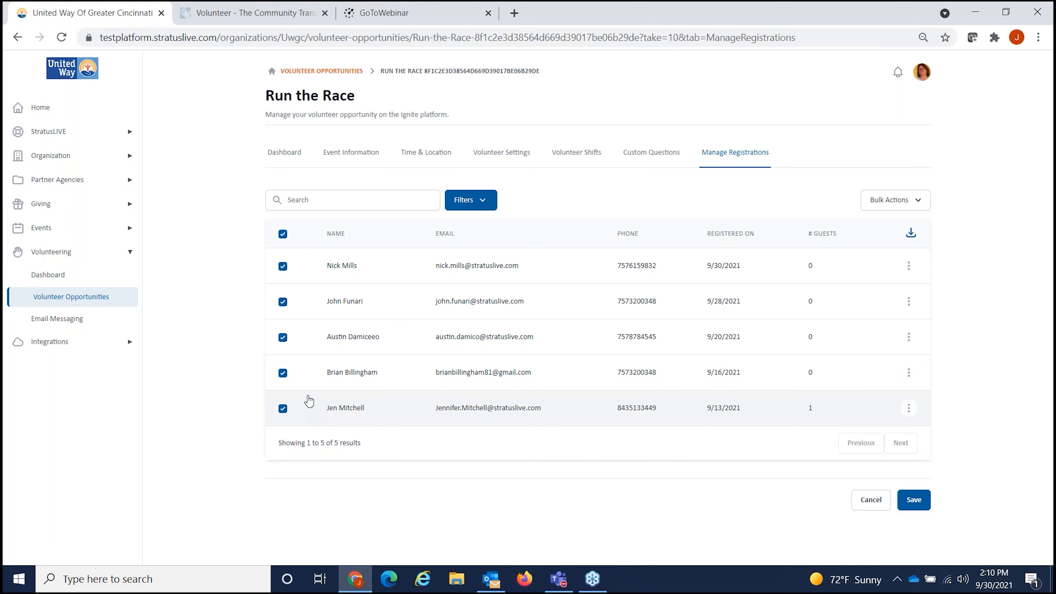
pyautogui.click(283, 233)
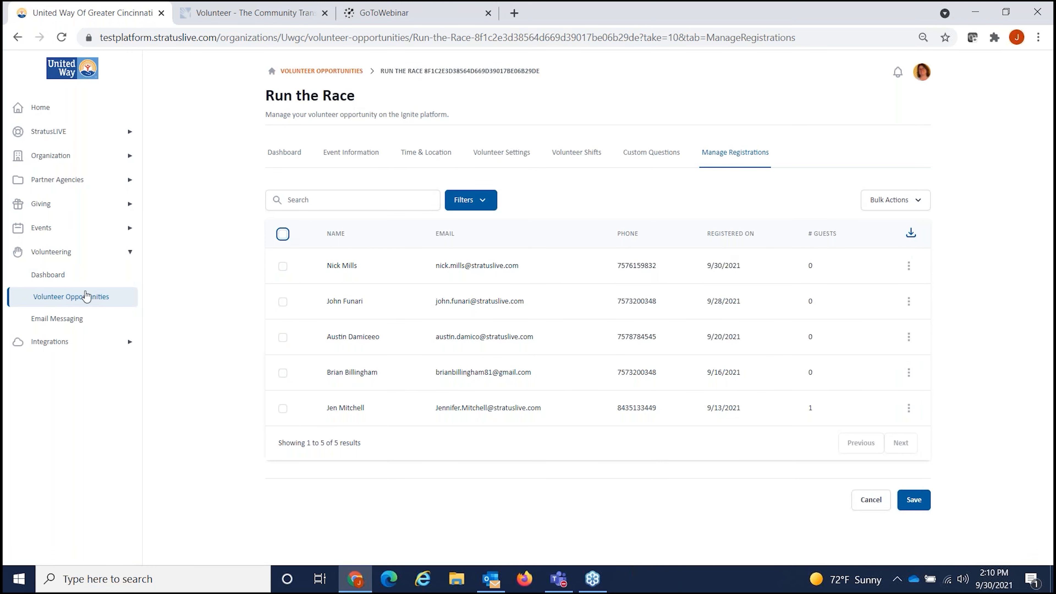
pyautogui.click(65, 326)
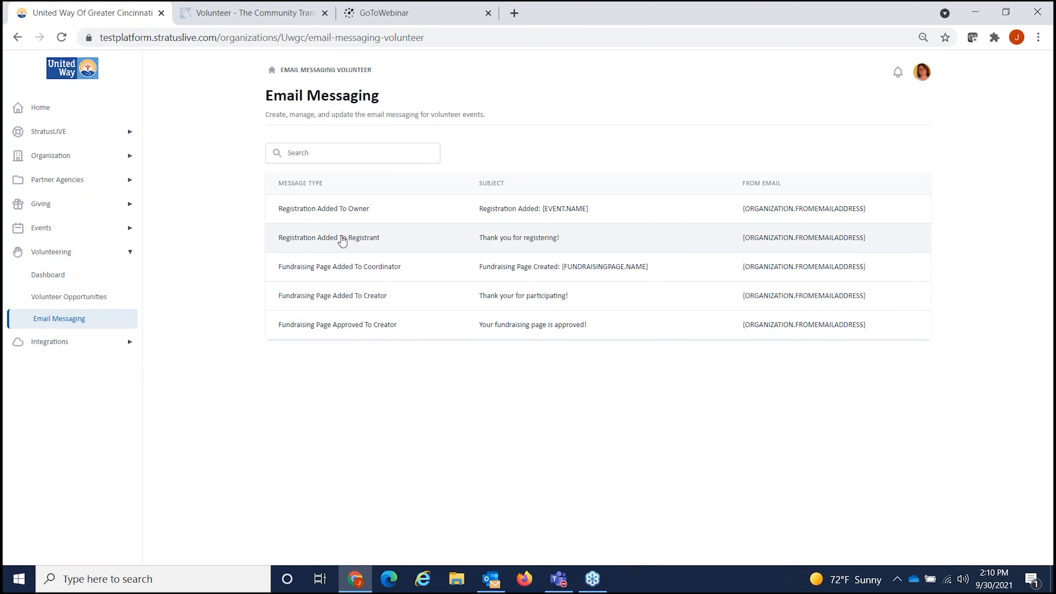
# Step: Open the Registration Added To Registrant template with subject 'Thank you for registering!'
pyautogui.click(308, 248)
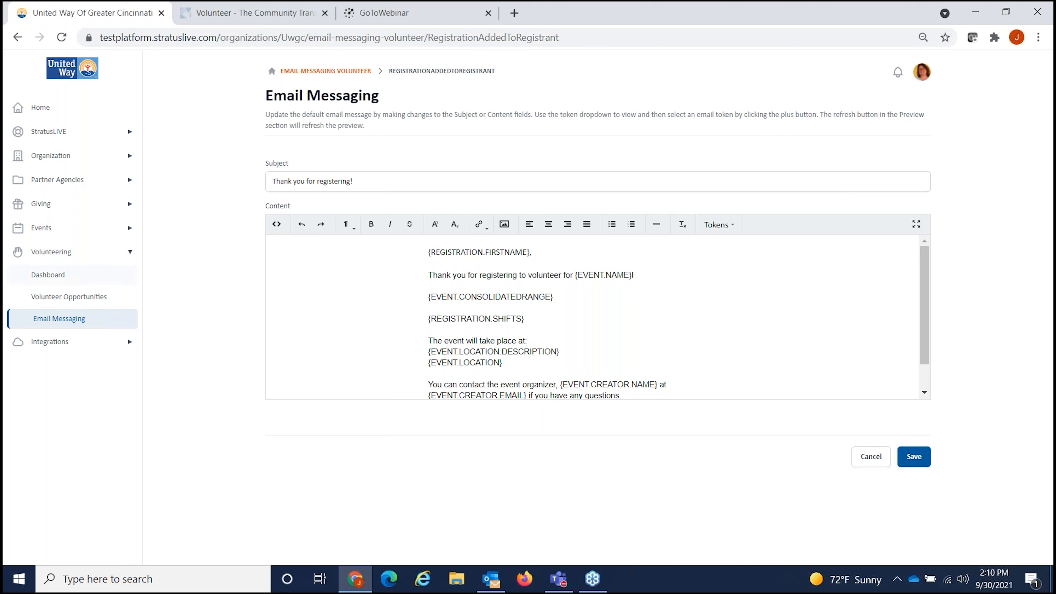
pyautogui.click(126, 260)
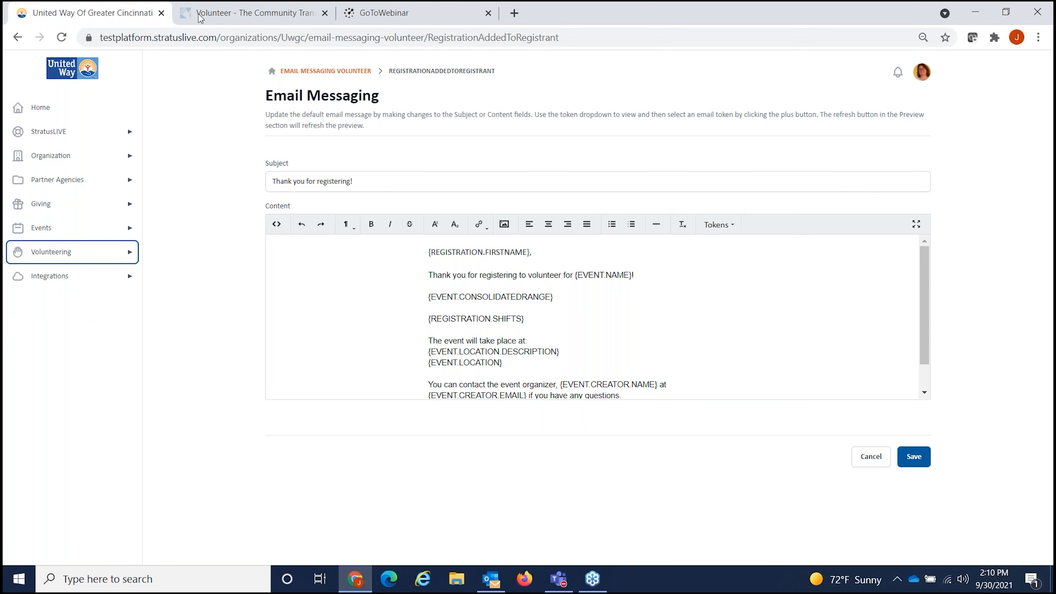
# Step: On the public volunteer site, browse the opportunities and open the Clean up the Park event
pyautogui.click(234, 10)
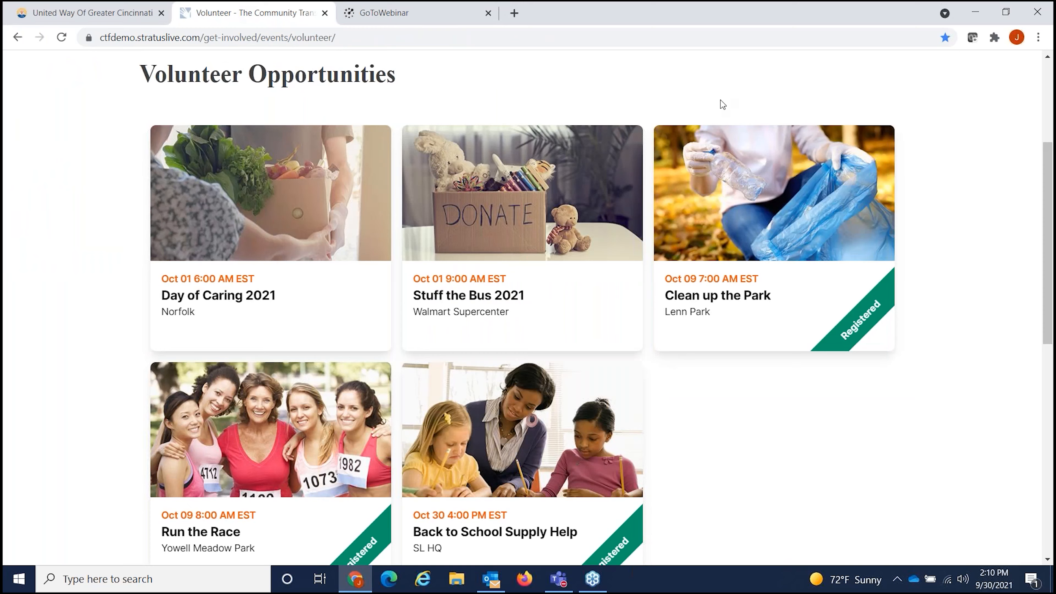
pyautogui.scroll(5, 712, 163)
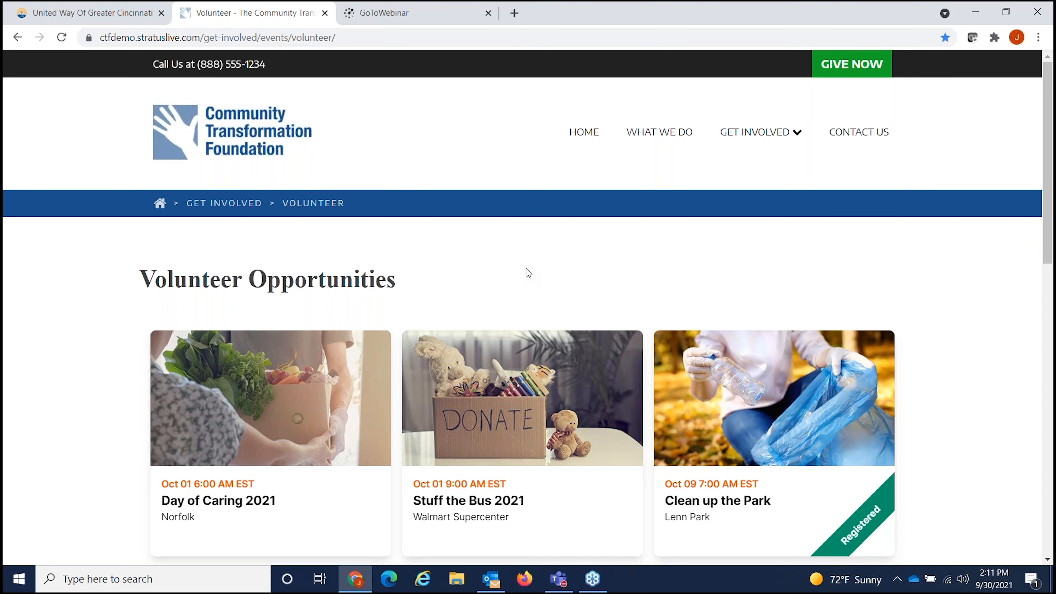
pyautogui.scroll(-1, 608, 289)
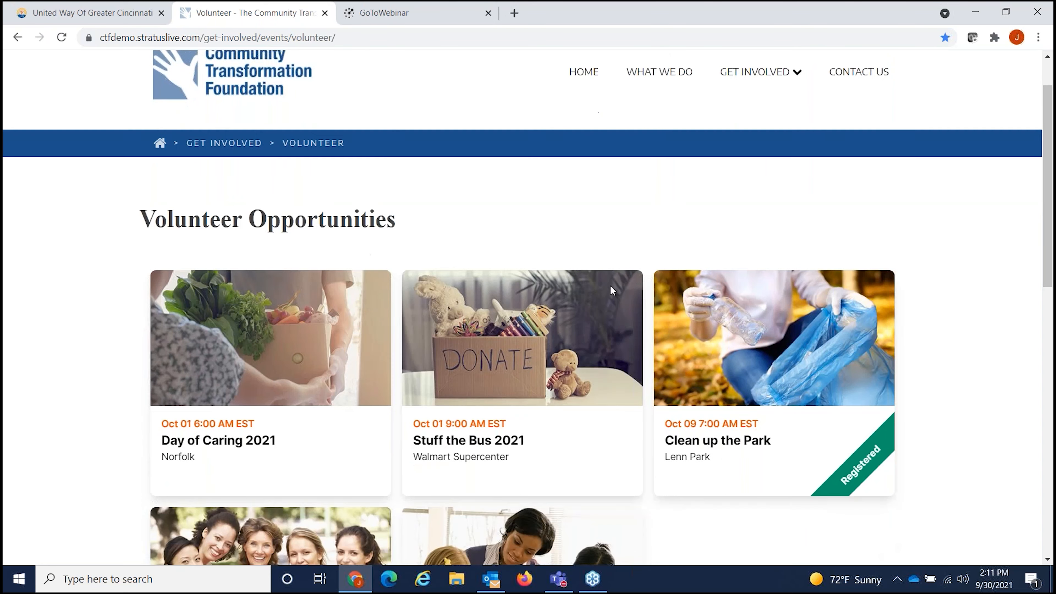
pyautogui.scroll(-2, 966, 438)
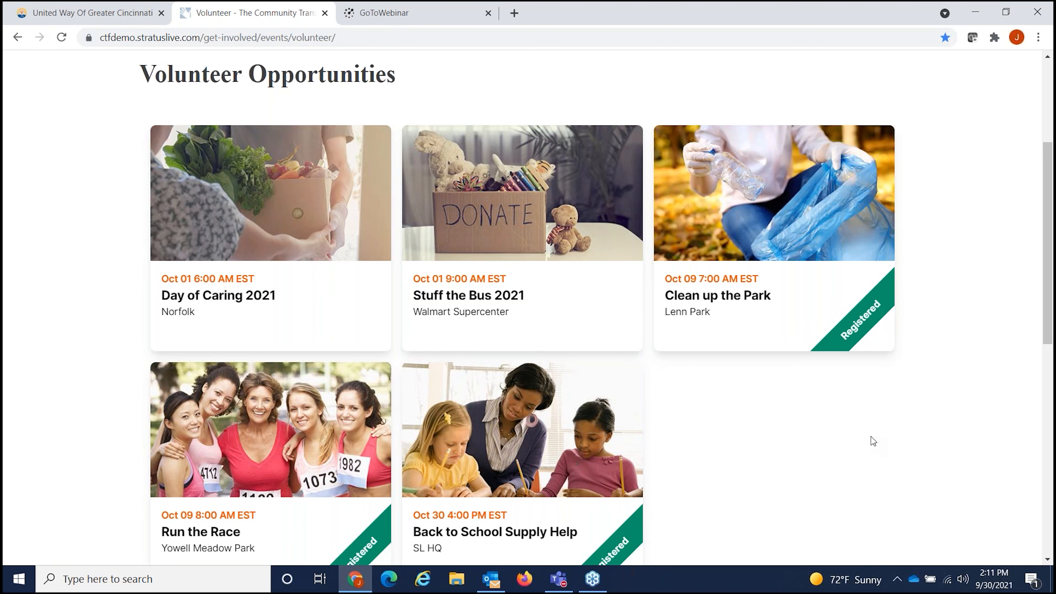
pyautogui.scroll(-1, 872, 443)
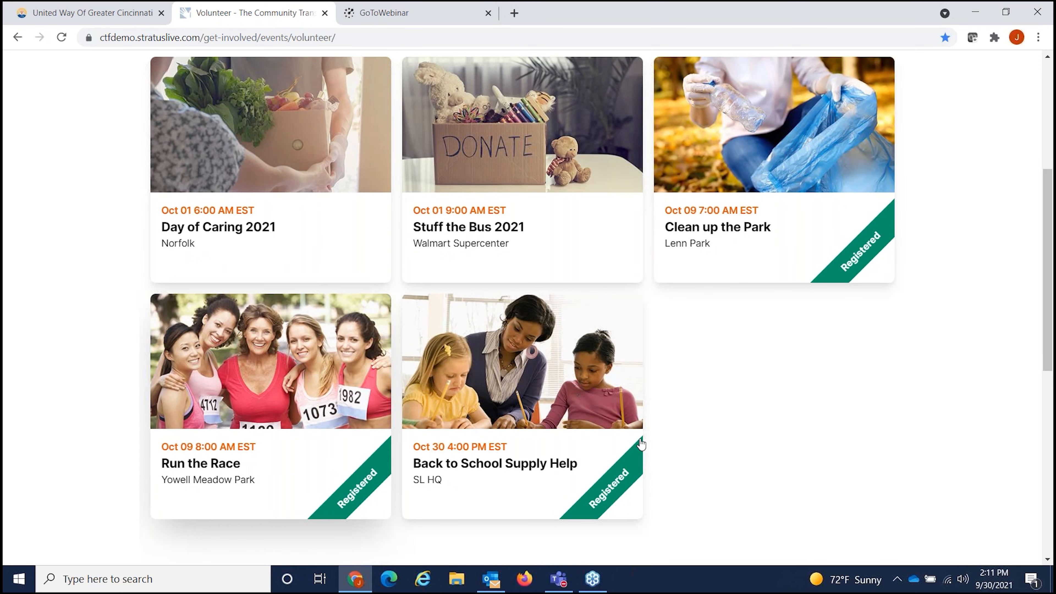
pyautogui.click(703, 227)
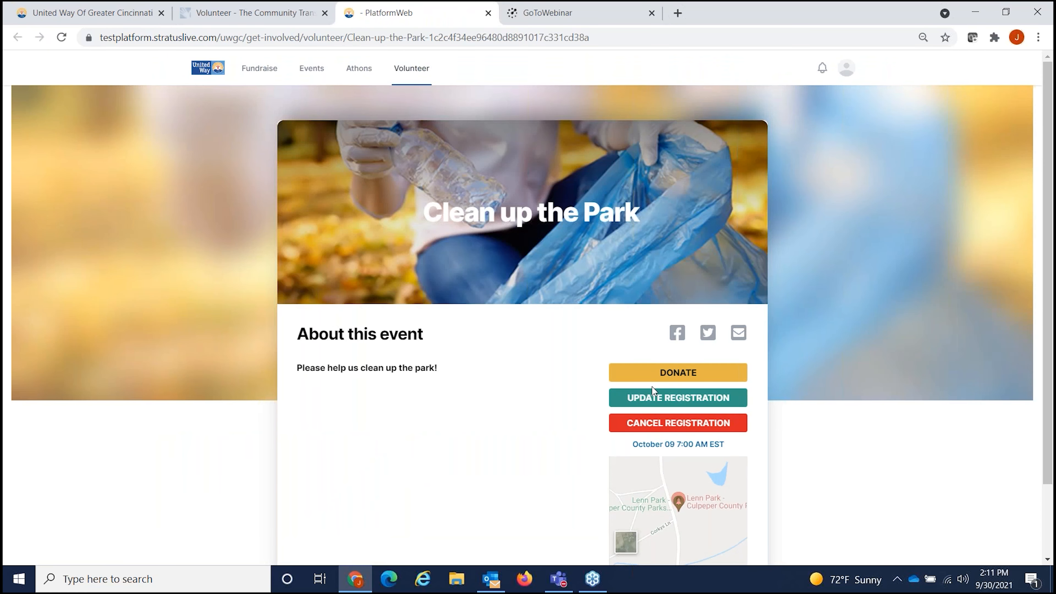
# Step: Cancel the Clean up the Park registration, then open Stuff the Bus 2021 and preview its donation form
pyautogui.click(665, 426)
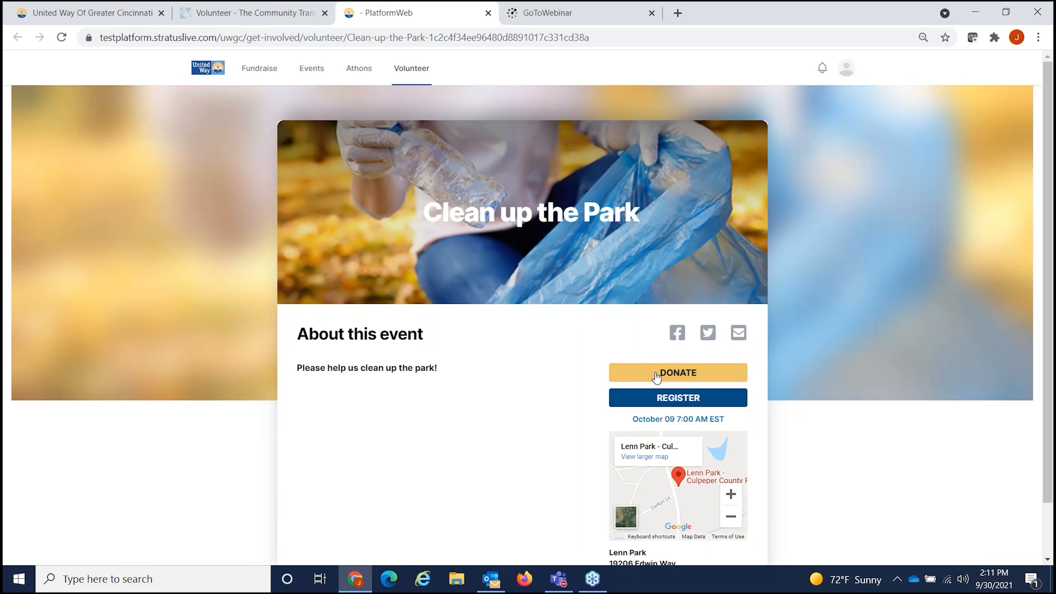
pyautogui.click(488, 13)
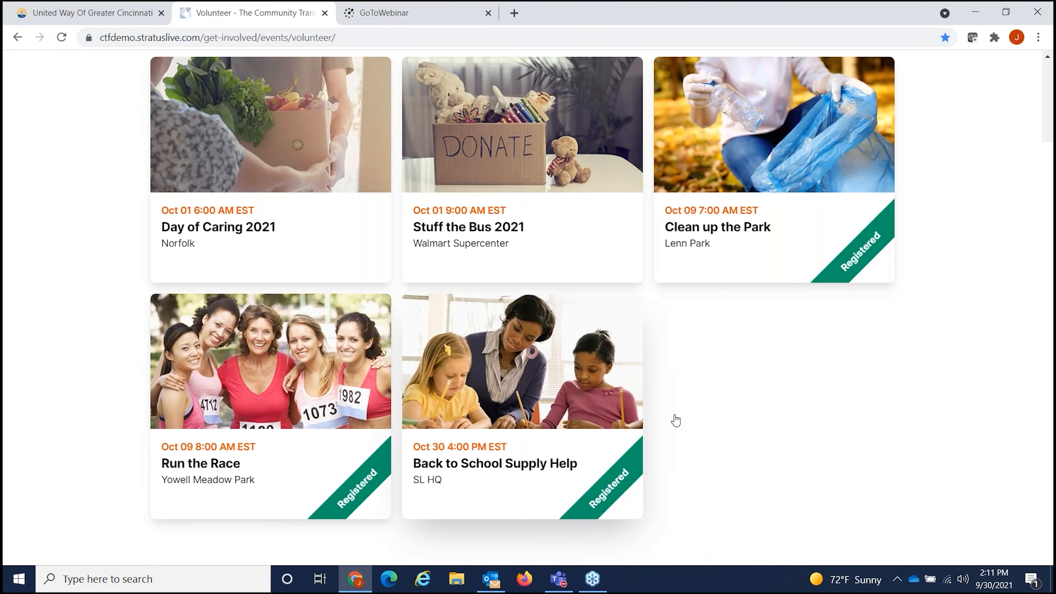
pyautogui.click(452, 227)
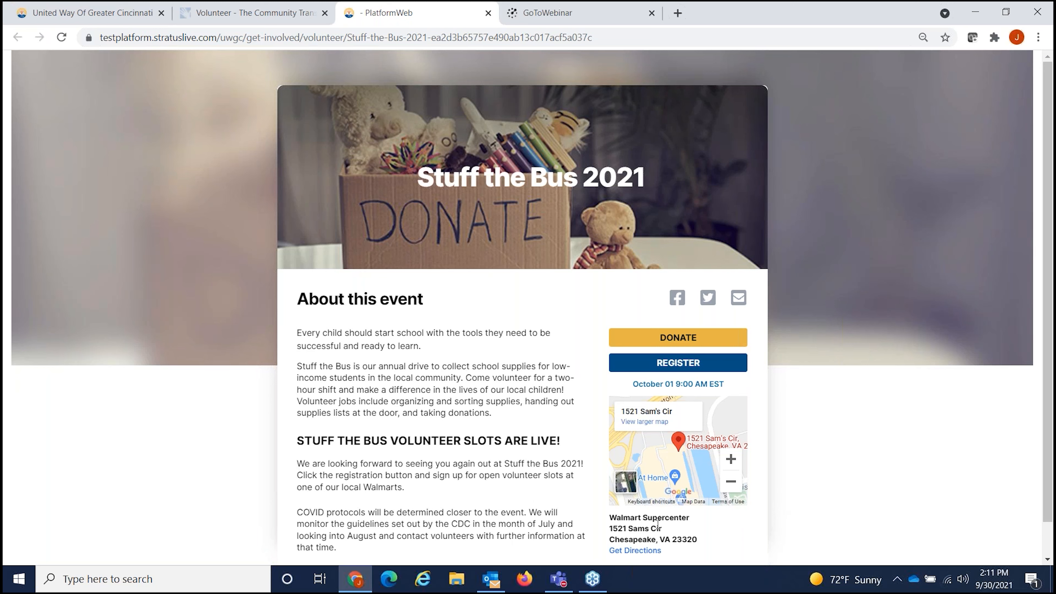
pyautogui.click(677, 337)
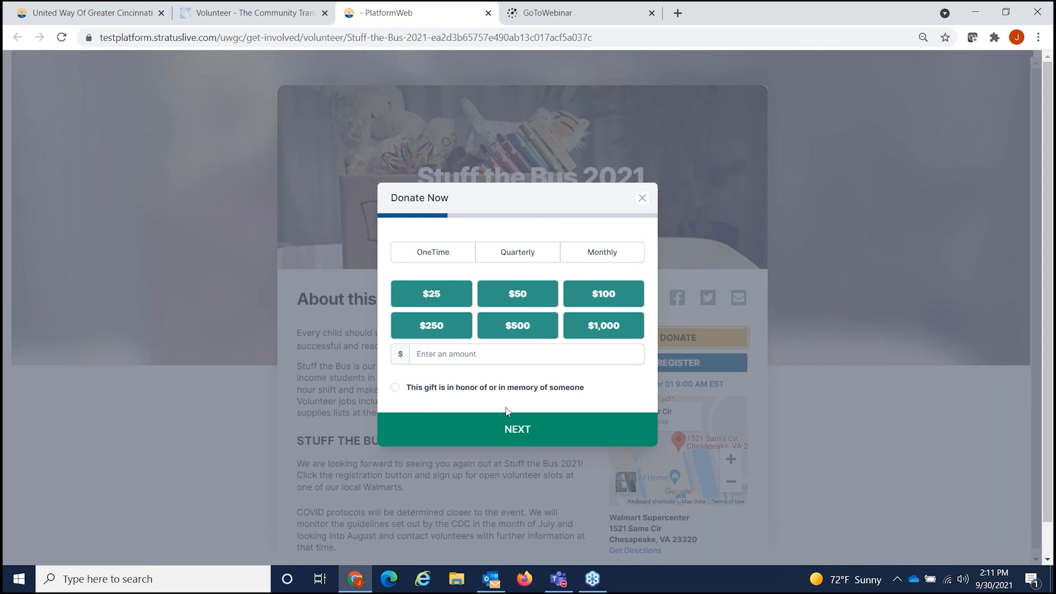
pyautogui.click(642, 198)
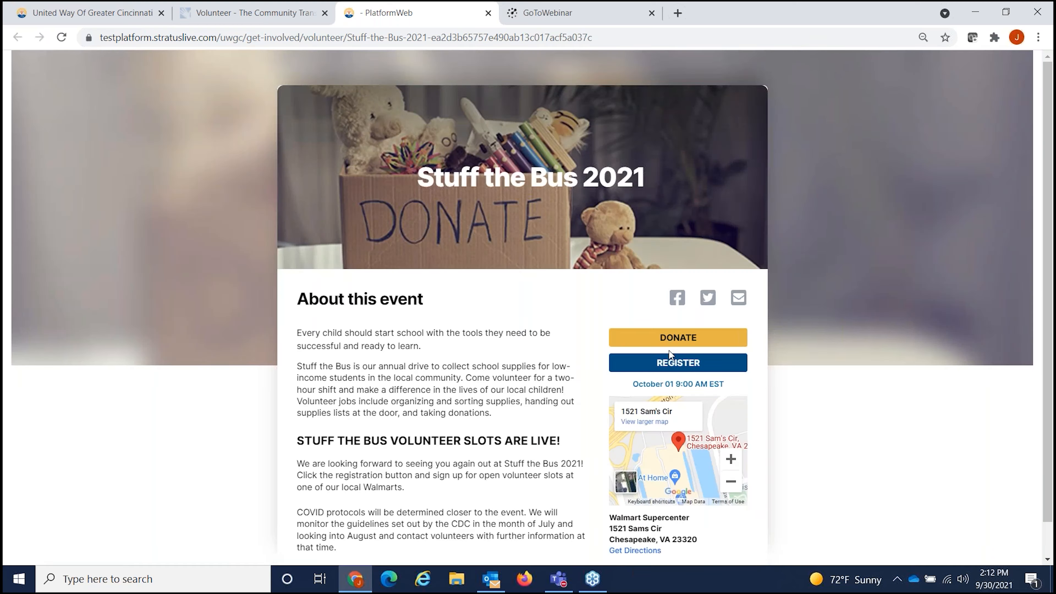
# Step: Start registering for Stuff the Bus 2021, entering the volunteer's name and autofilling contact details
pyautogui.click(685, 371)
pyautogui.click(330, 283)
pyautogui.press('Tab')
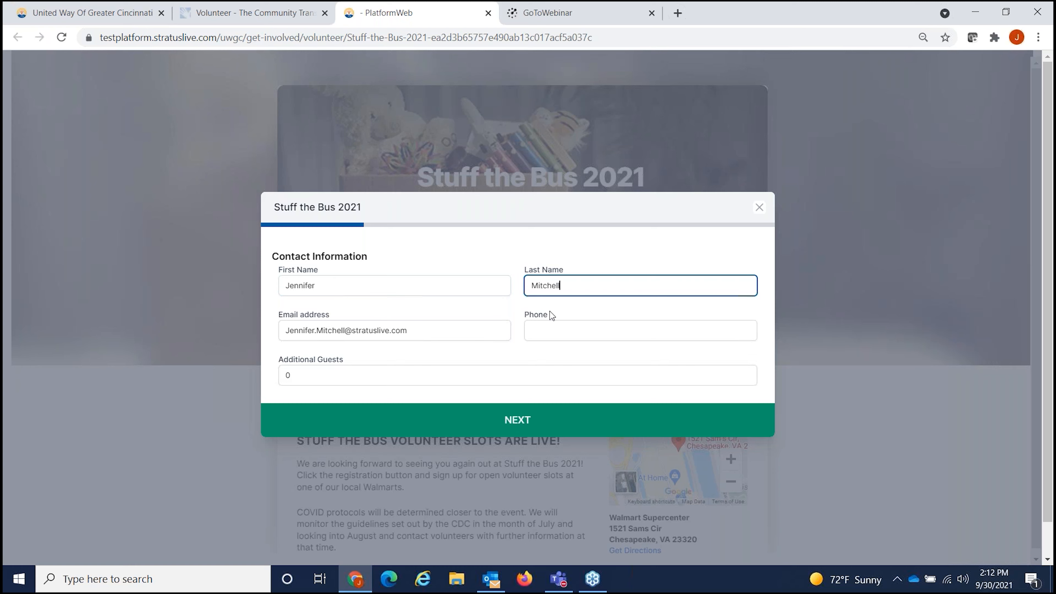
pyautogui.click(553, 328)
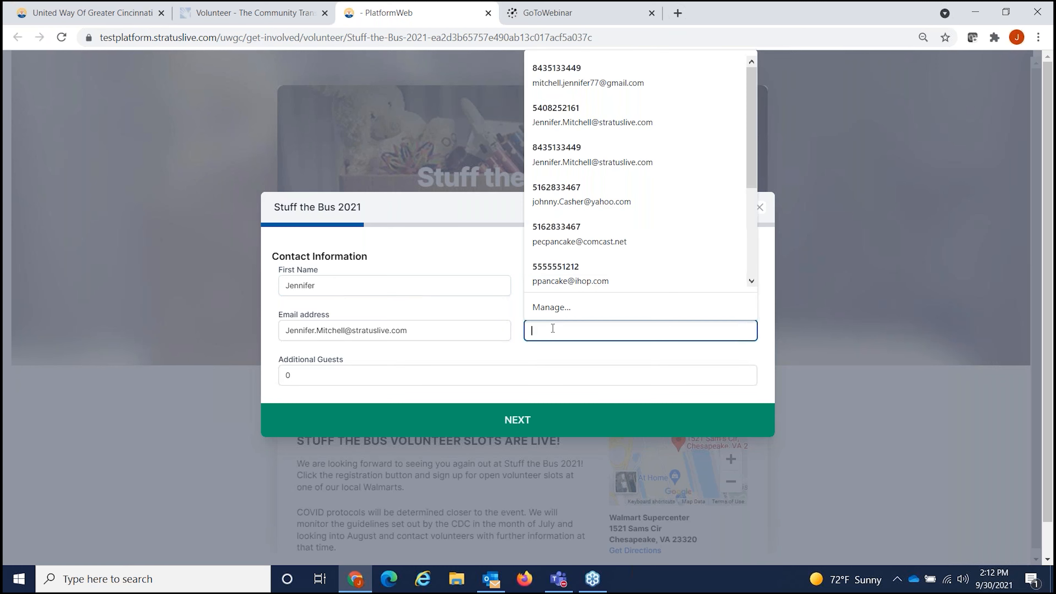
pyautogui.click(564, 86)
pyautogui.click(522, 421)
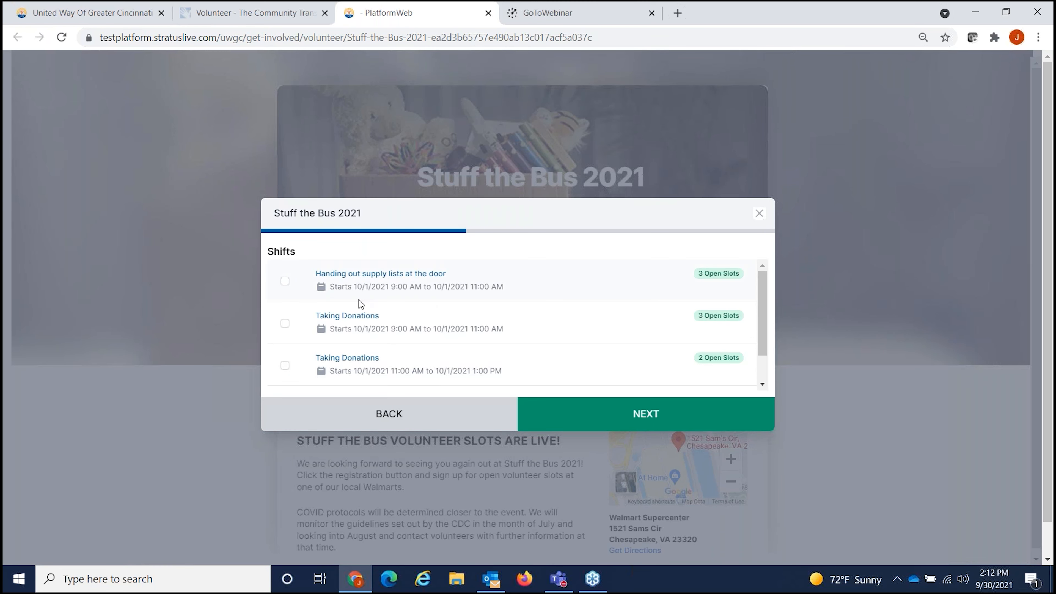
# Step: Select the 9–11 AM Taking Donations shift and answer No and 'website' to the questions
pyautogui.click(286, 325)
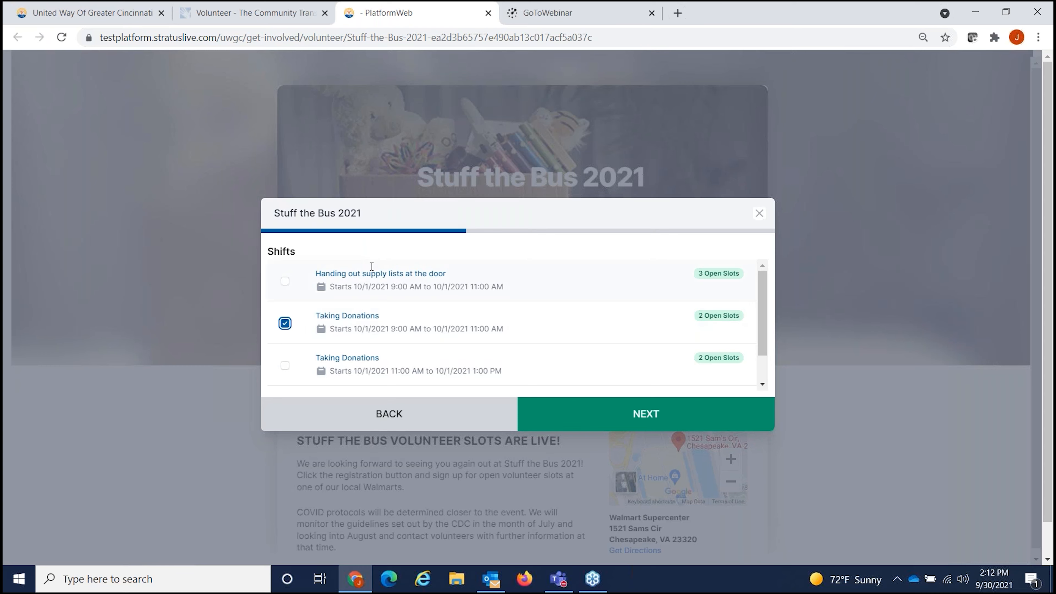
pyautogui.click(635, 418)
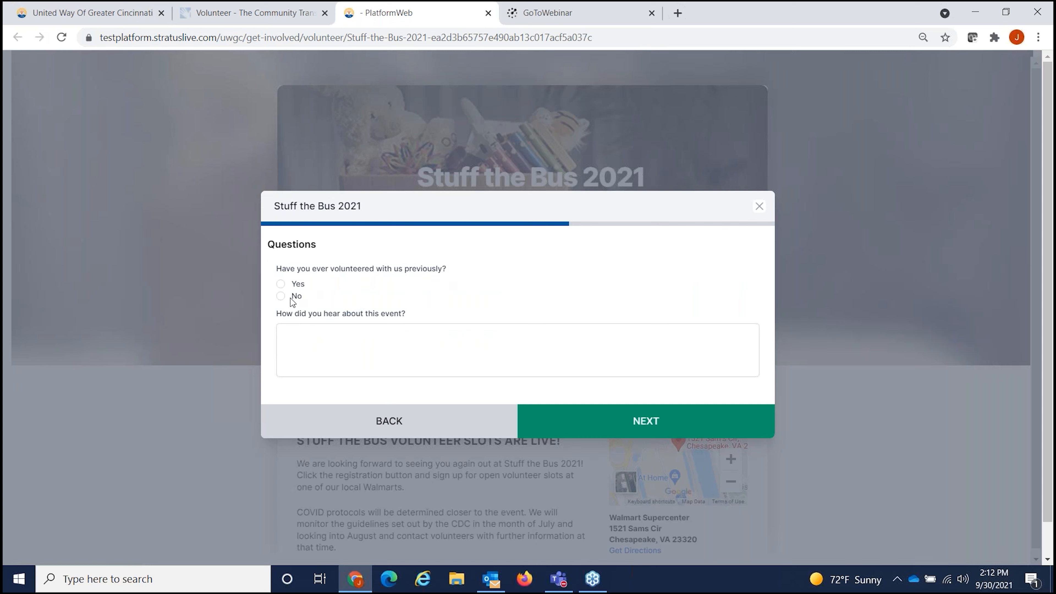
pyautogui.click(282, 296)
pyautogui.click(336, 339)
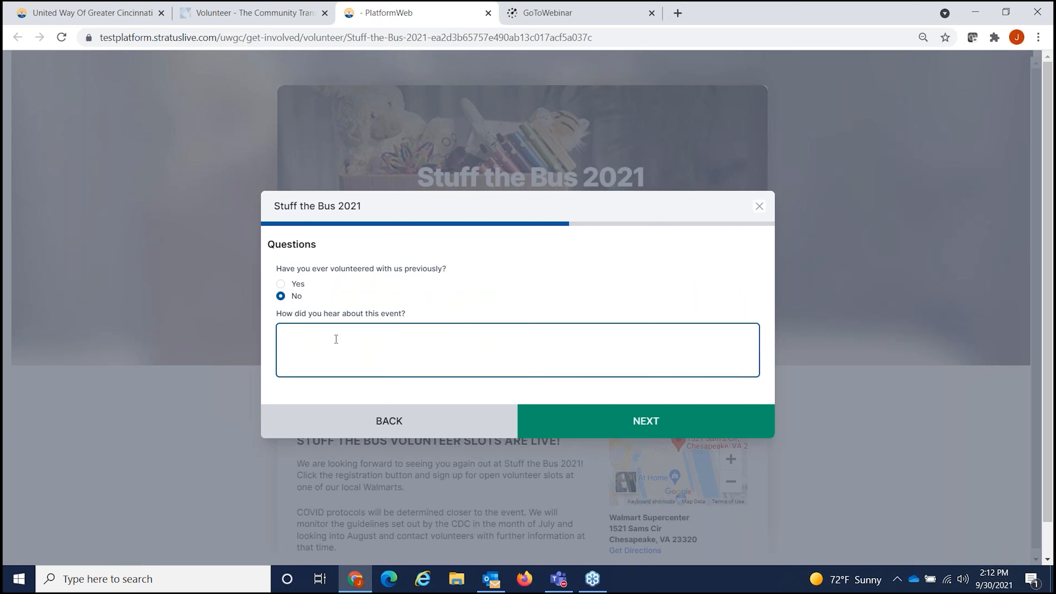
pyautogui.write('ebsite')
pyautogui.press('Home')
pyautogui.write('w')
pyautogui.click(658, 431)
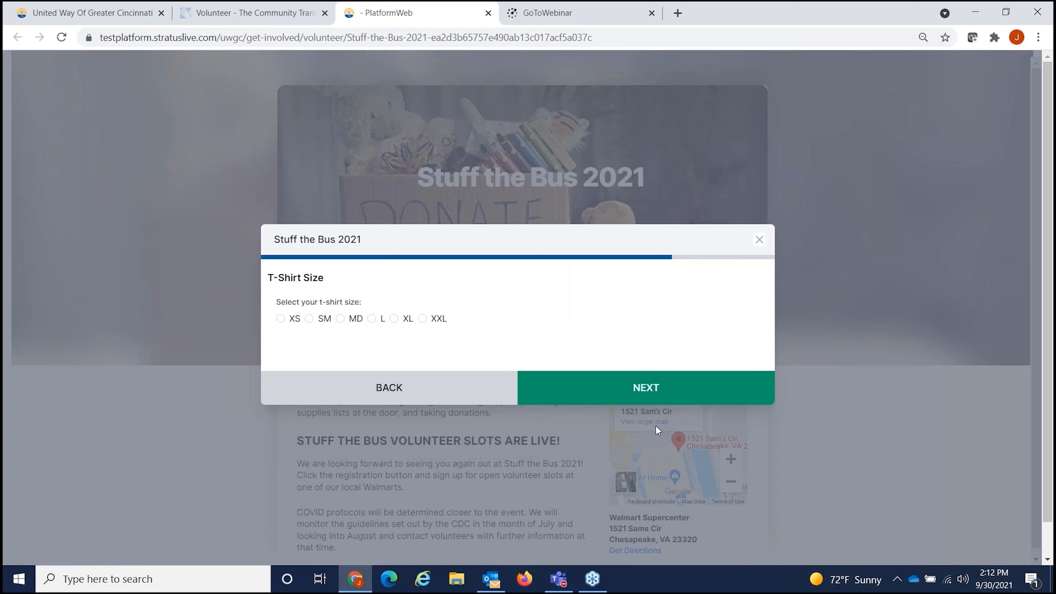
# Step: Choose T-shirt size L, submit the registration, and check the email program
pyautogui.click(371, 319)
pyautogui.click(655, 389)
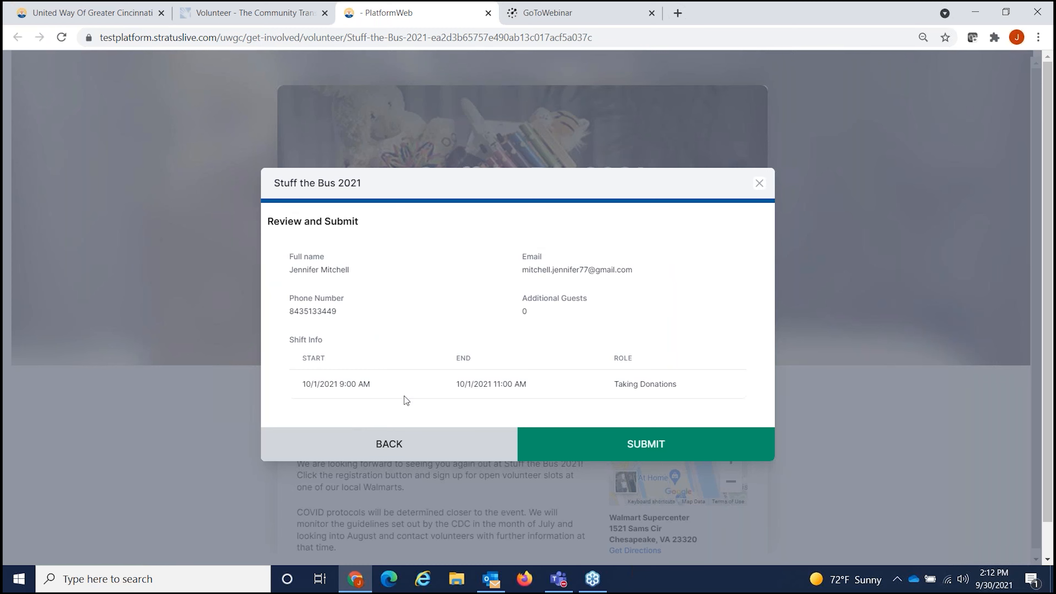
pyautogui.click(640, 442)
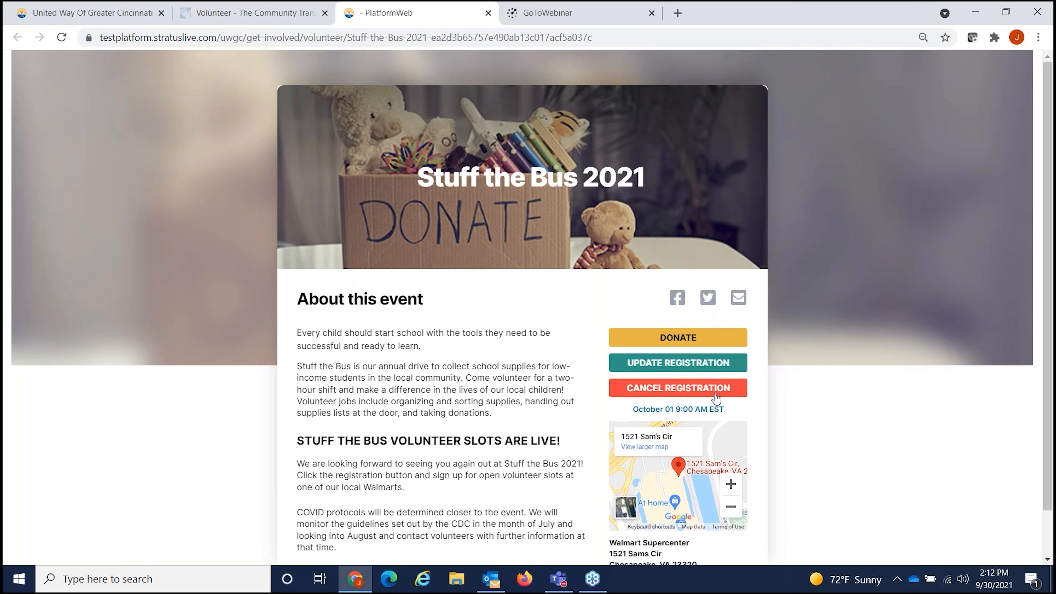
pyautogui.hotkey('alt', 'Tab')
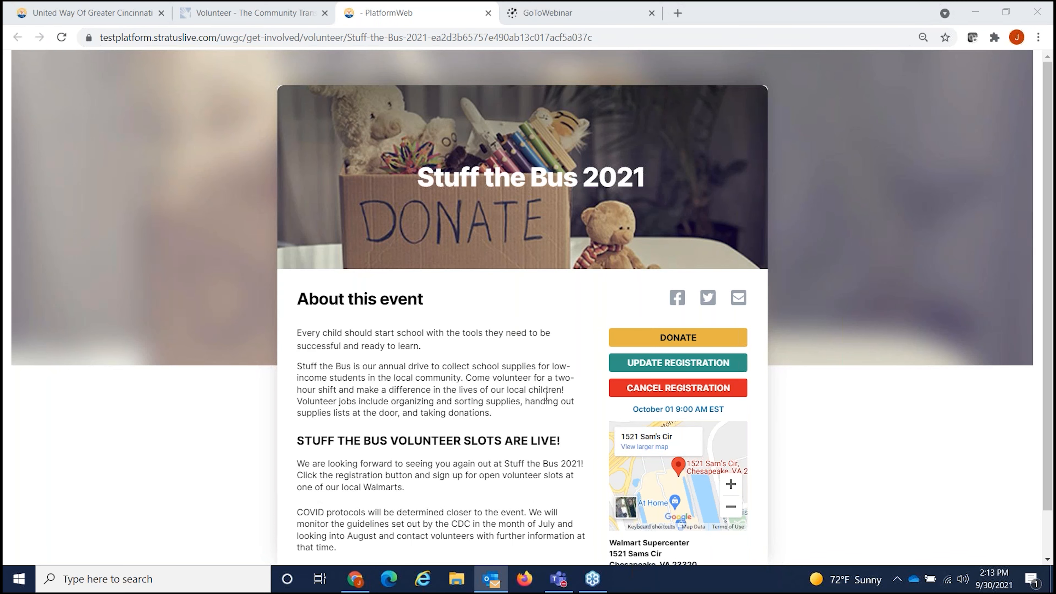
pyautogui.scroll(-1, 546, 395)
pyautogui.scroll(1, 546, 395)
# Step: View the Run the Race registration notification email, then minimize it to return to the browser
pyautogui.click(489, 12)
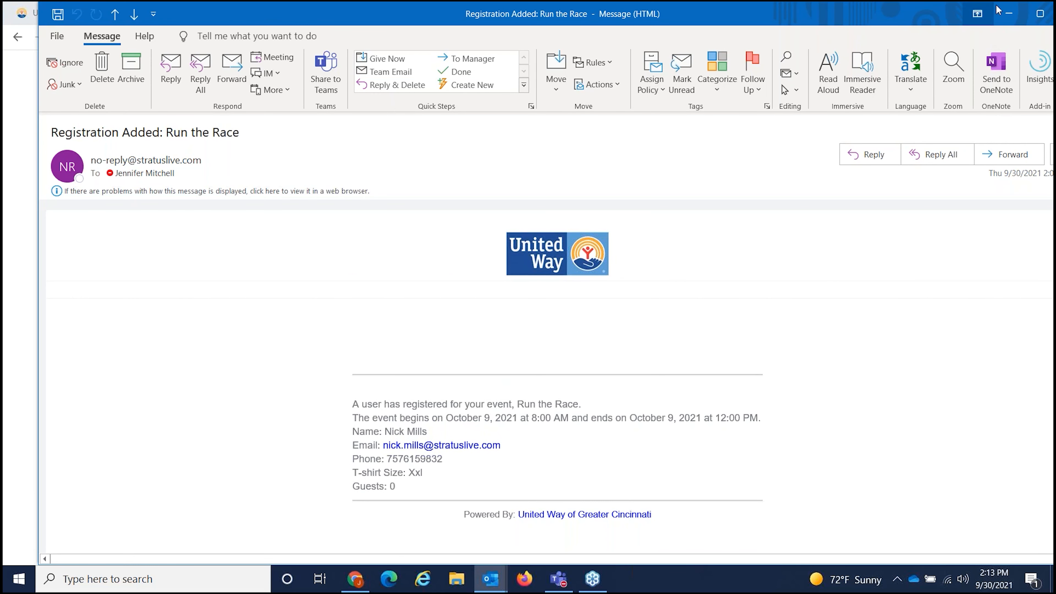
pyautogui.click(1008, 17)
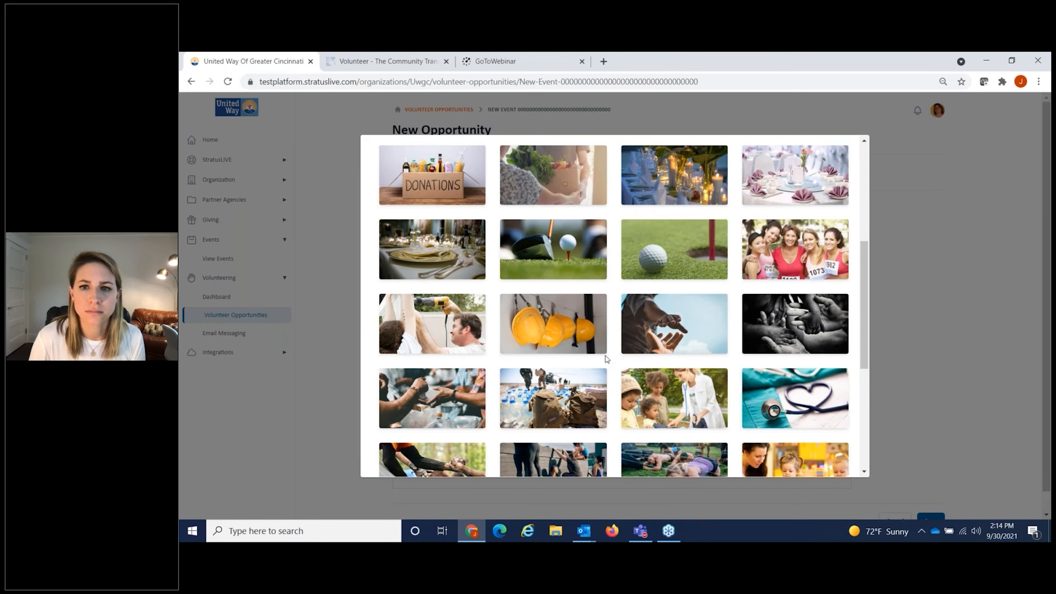
# Step: Choose the sunset silhouette photo as the event image, then view Time & Location and Volunteer Settings
pyautogui.scroll(-6, 606, 359)
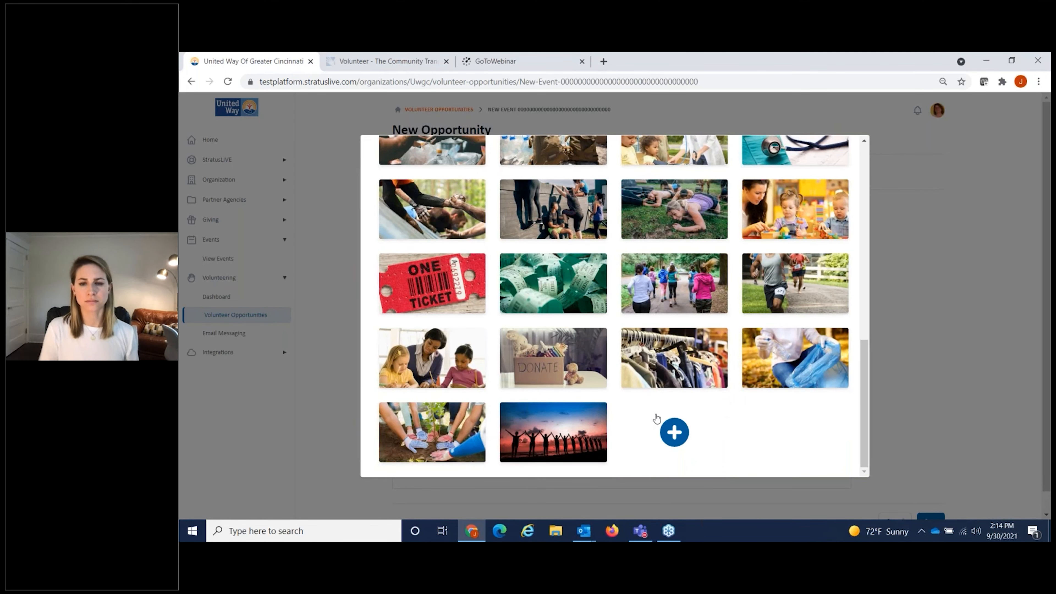
pyautogui.click(353, 155)
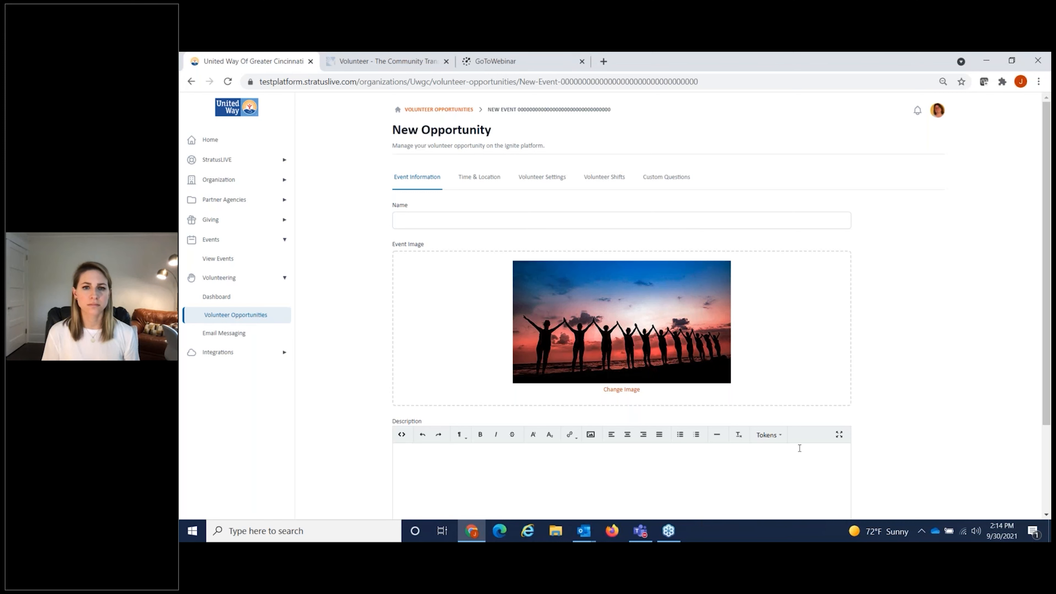
pyautogui.click(484, 178)
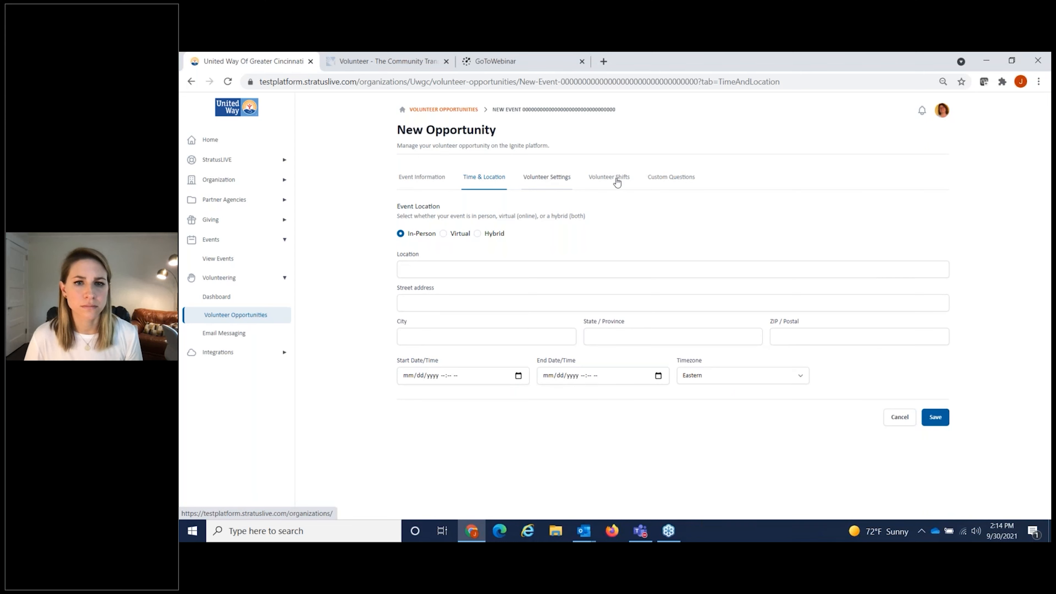
pyautogui.click(564, 179)
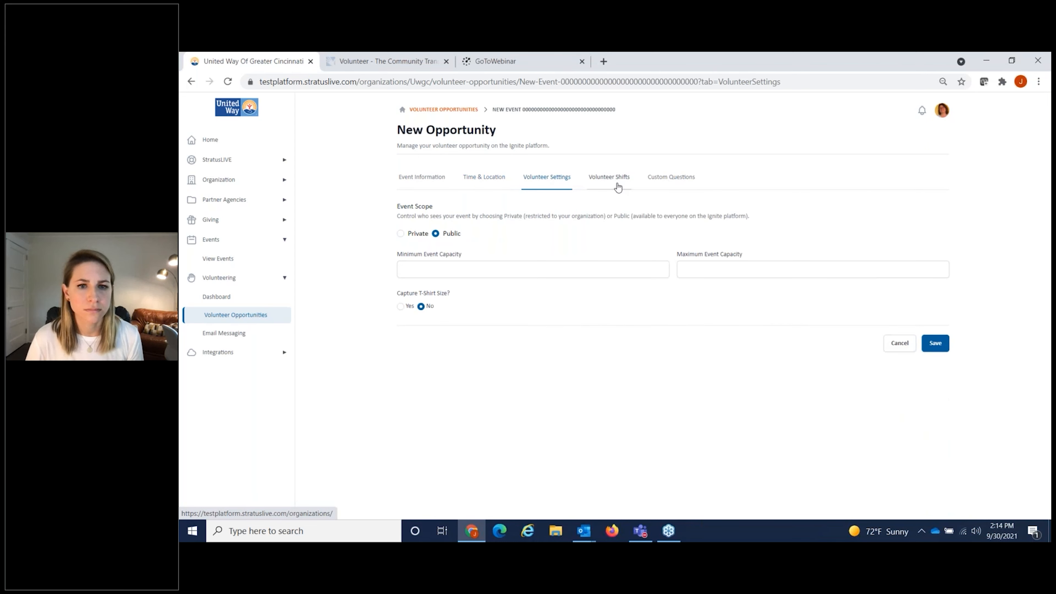